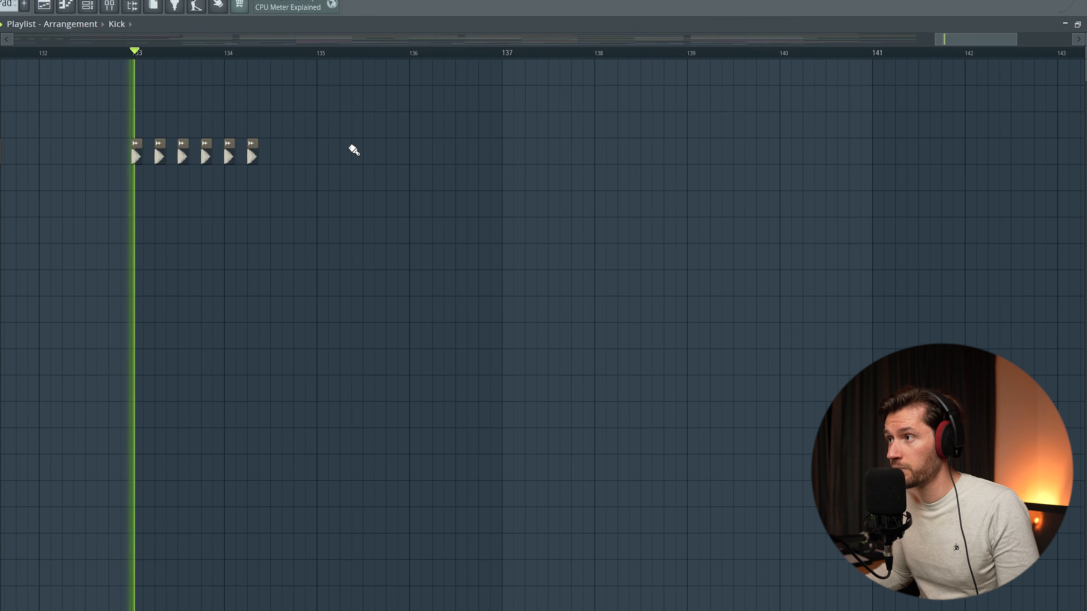
# Step: Place kick samples on every beat from bar 133 up to bar 141
pyautogui.click(274, 155)
pyautogui.click(298, 155)
pyautogui.moveTo(317, 53); pyautogui.dragTo(131, 57)
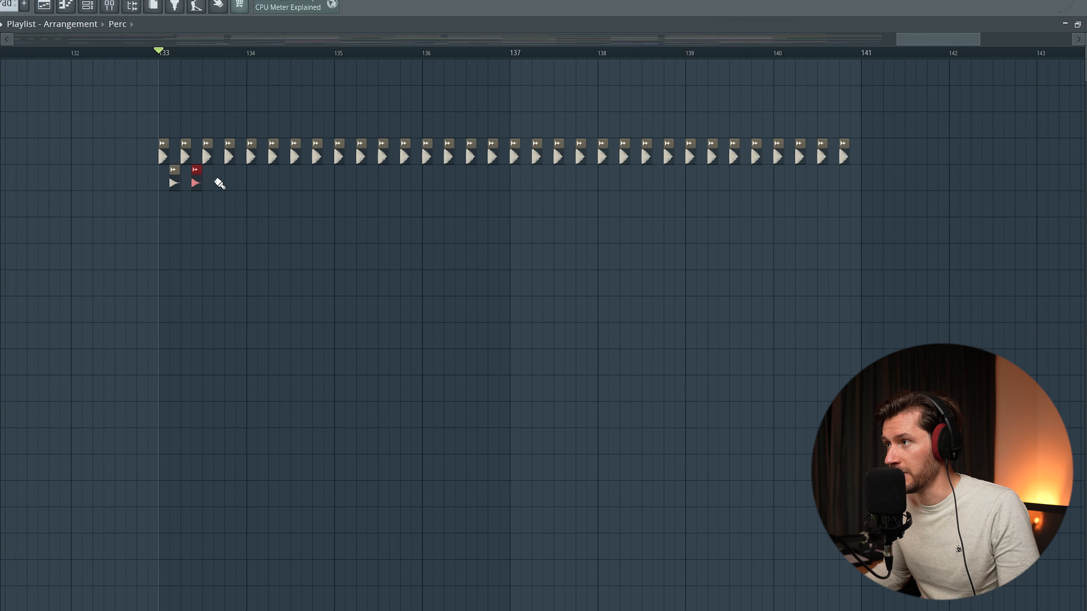
# Step: Place Perc samples on the off-beats between the kicks, starting in bar 133
pyautogui.click(263, 183)
pyautogui.click(285, 183)
pyautogui.click(306, 183)
pyautogui.click(328, 183)
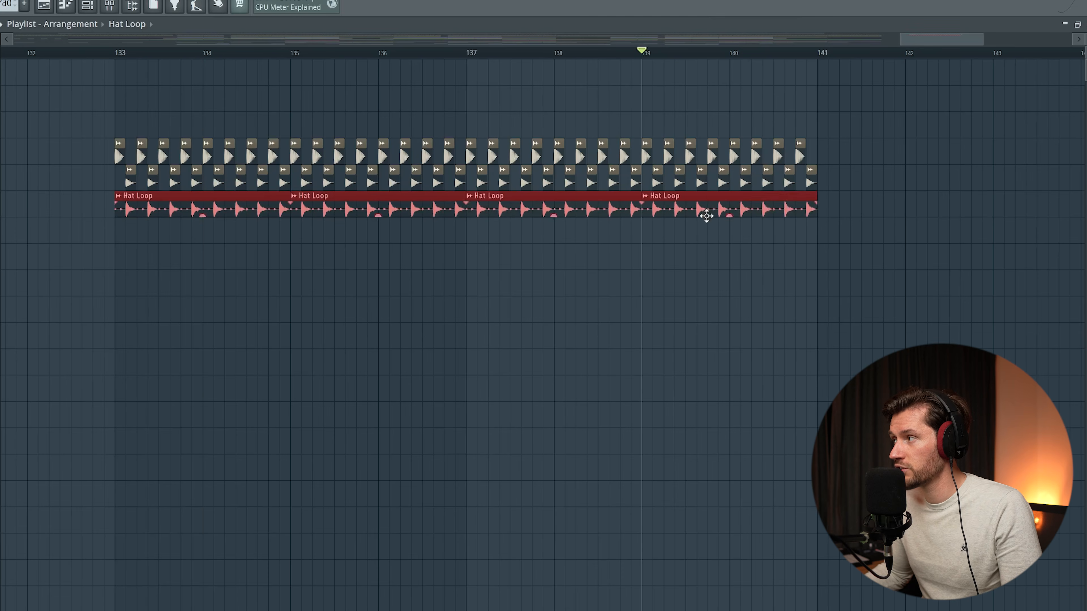
# Step: Deselect the Hat Loop clips and audition them with the kick and perc from bar 133
pyautogui.keyDown('ctrl'); pyautogui.click(833, 259); pyautogui.keyUp('ctrl')
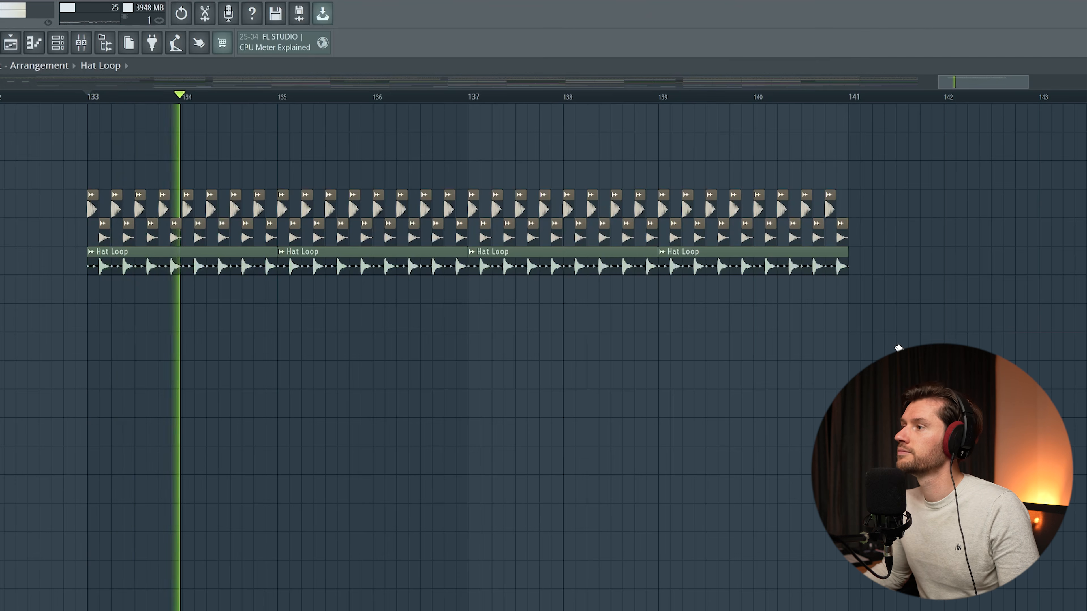
pyautogui.press('space')
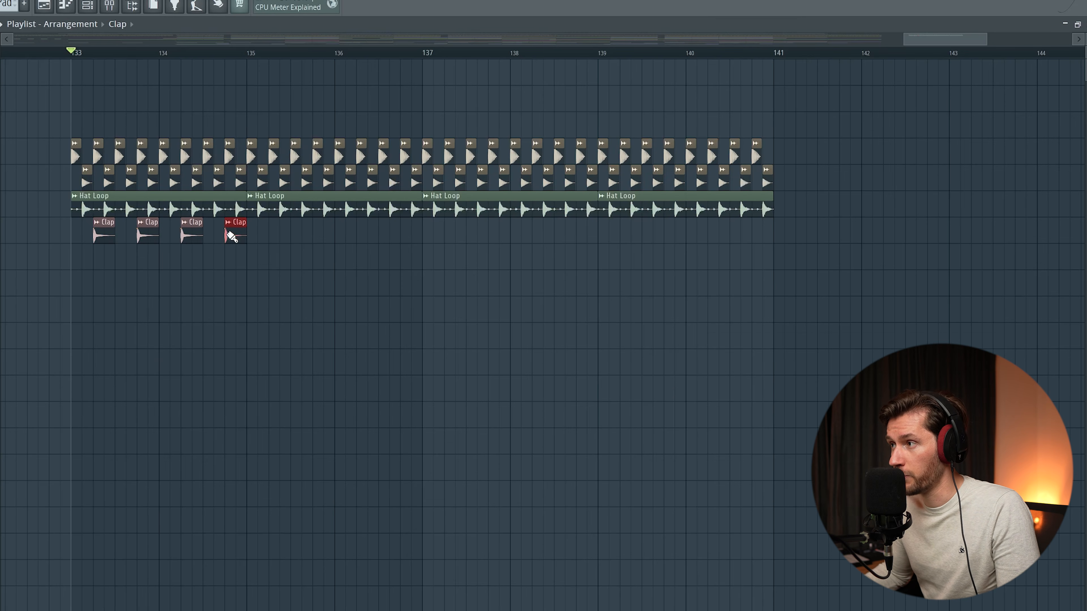
# Step: Audition the claps and duplicate the four-bar clap pattern into bars 137 to 140
pyautogui.press('space')
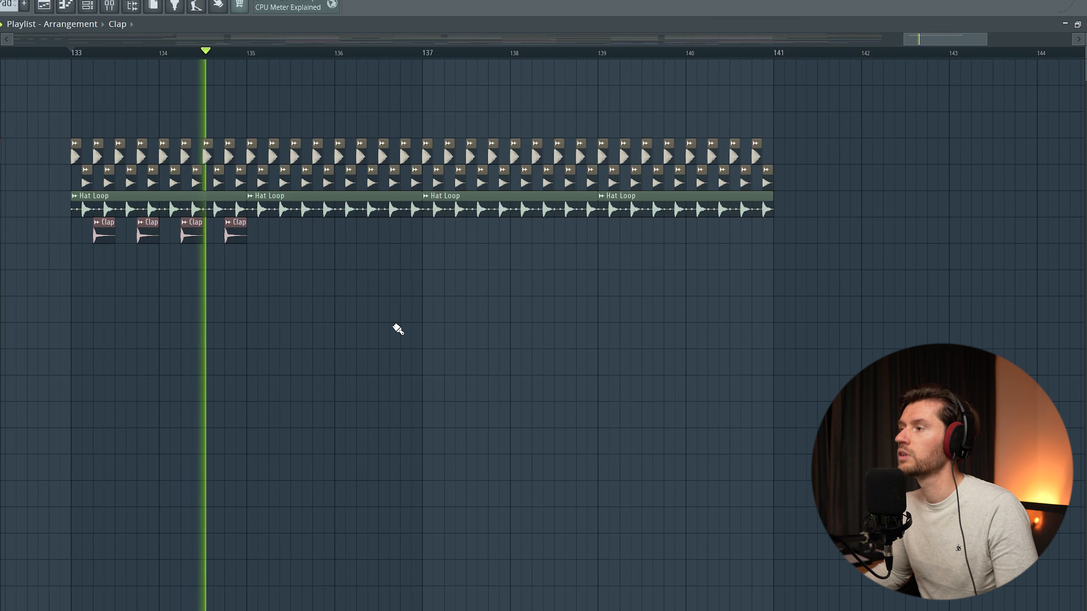
pyautogui.press('space')
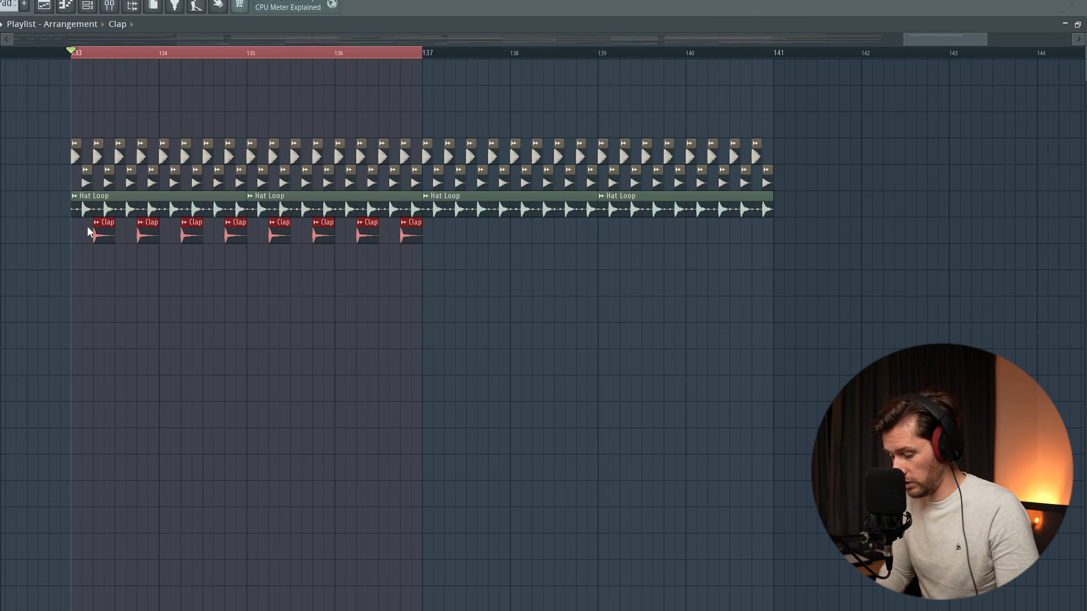
pyautogui.hotkey('ctrl', 'b')
pyautogui.moveTo(774, 53); pyautogui.dragTo(623, 65)
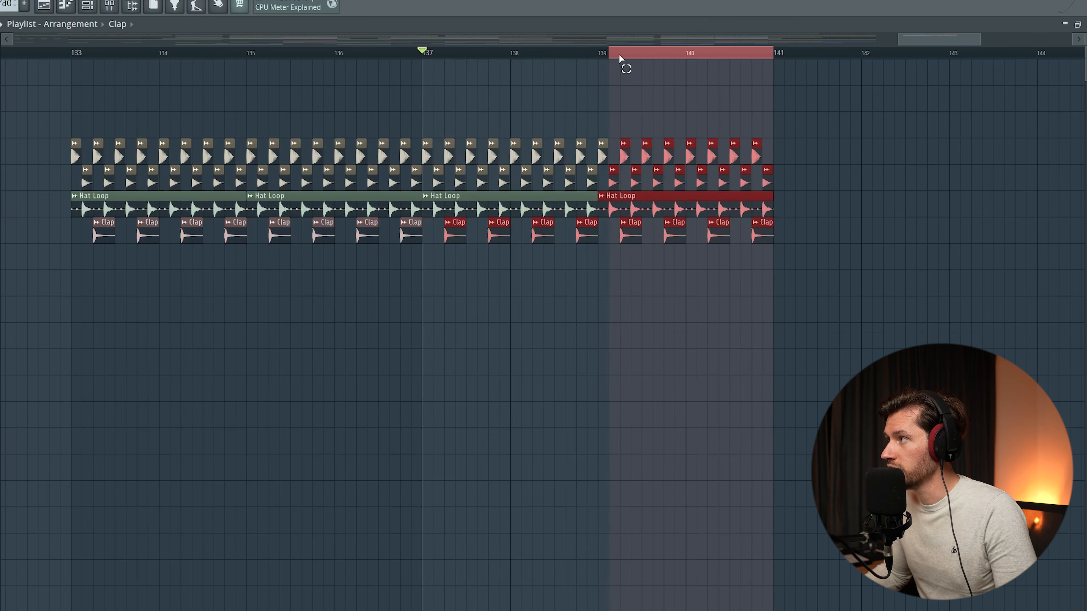
pyautogui.moveTo(623, 65); pyautogui.dragTo(702, 64)
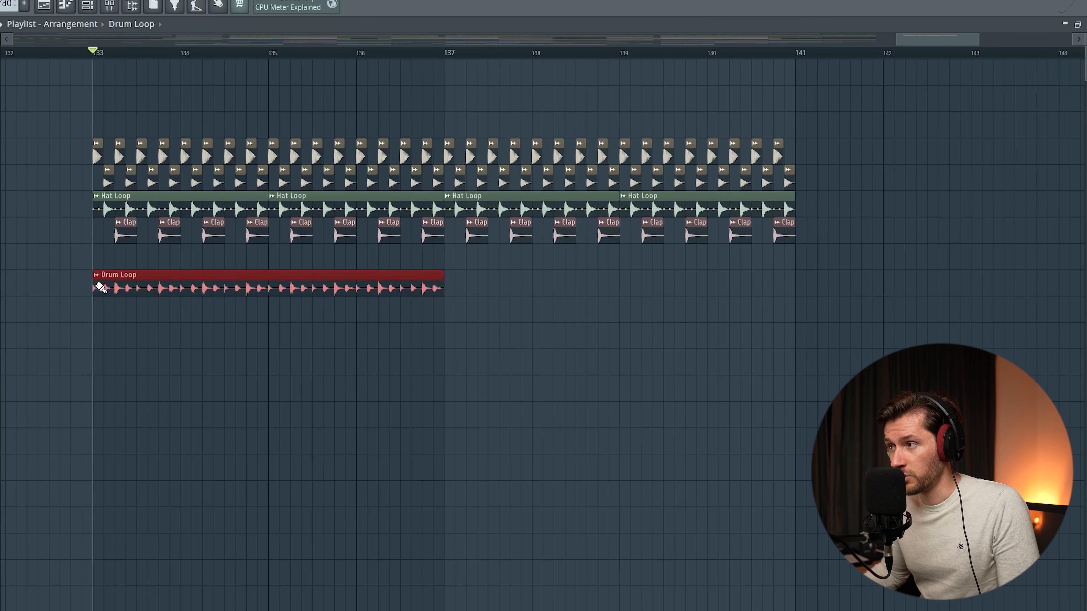
# Step: Repeat the Drum Loop to fill bars 133 to 140 and audition its track in solo
pyautogui.click(266, 317)
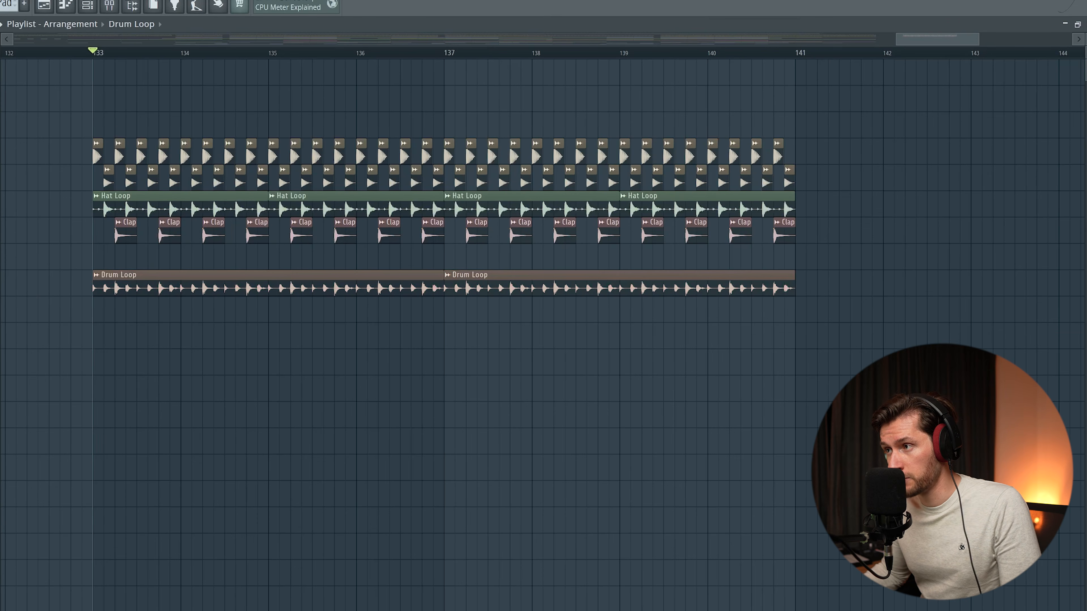
pyautogui.rightClick(0, 292)
pyautogui.press('space')
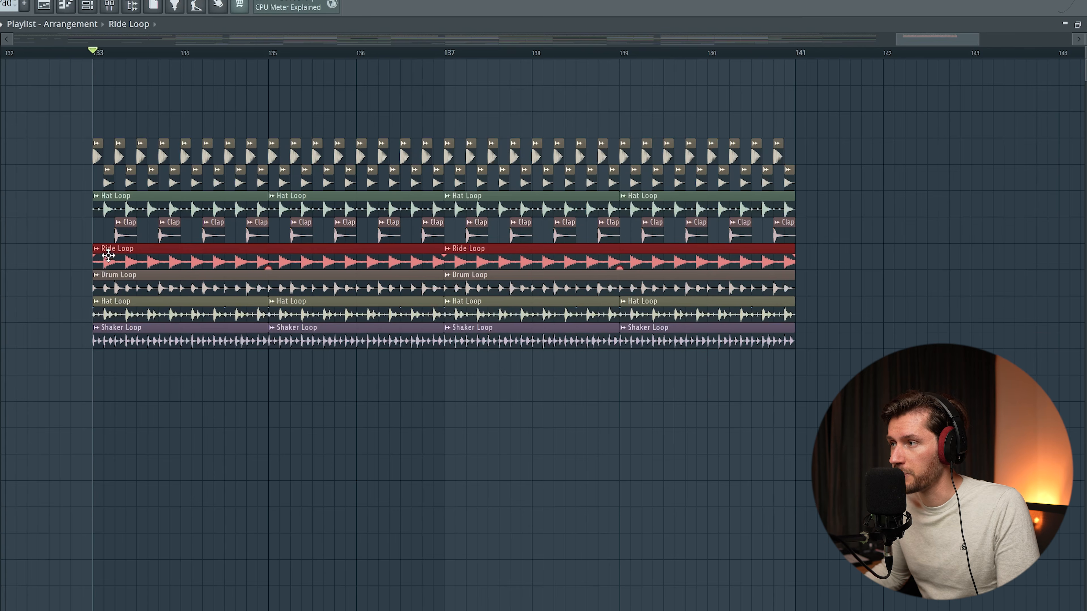
# Step: Solo the Ride Loop track and play it from bar 133
pyautogui.click(179, 420)
pyautogui.hotkey('ctrl', 'alt', 'm')
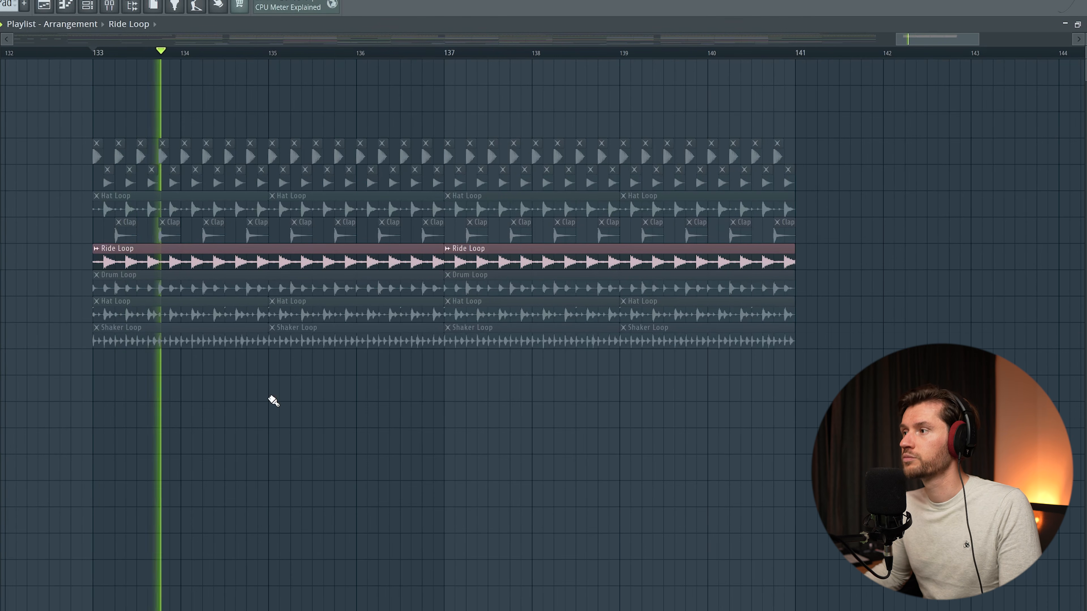
pyautogui.press('space')
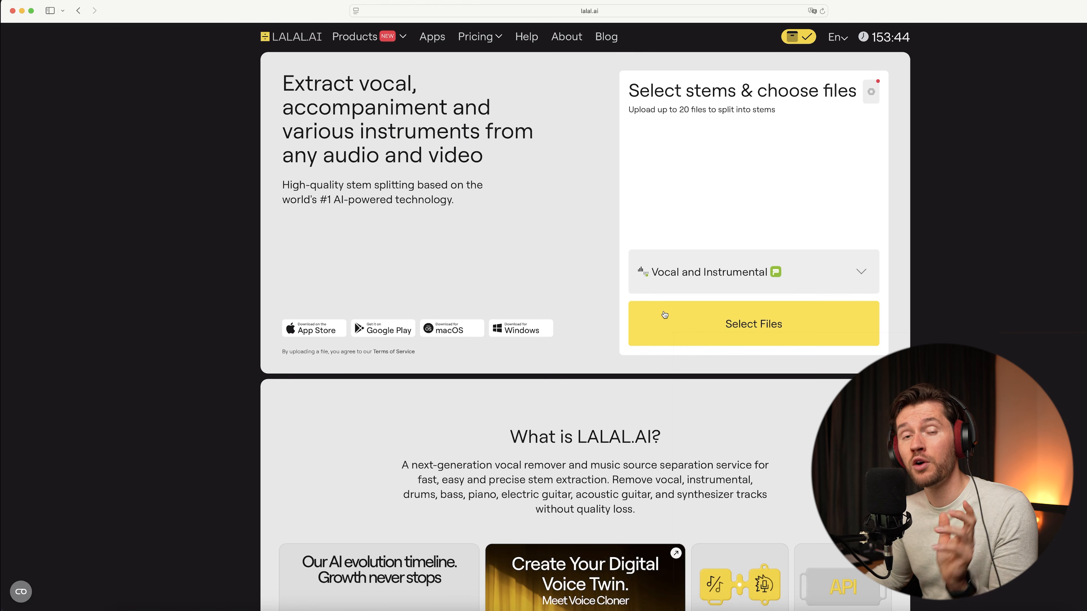
# Step: Switch to LALAL.AI and upload "The Weeknd - Cry For Me (Audio).wav" to the Stem Splitter for vocal and instrumental separation
pyautogui.click(360, 37)
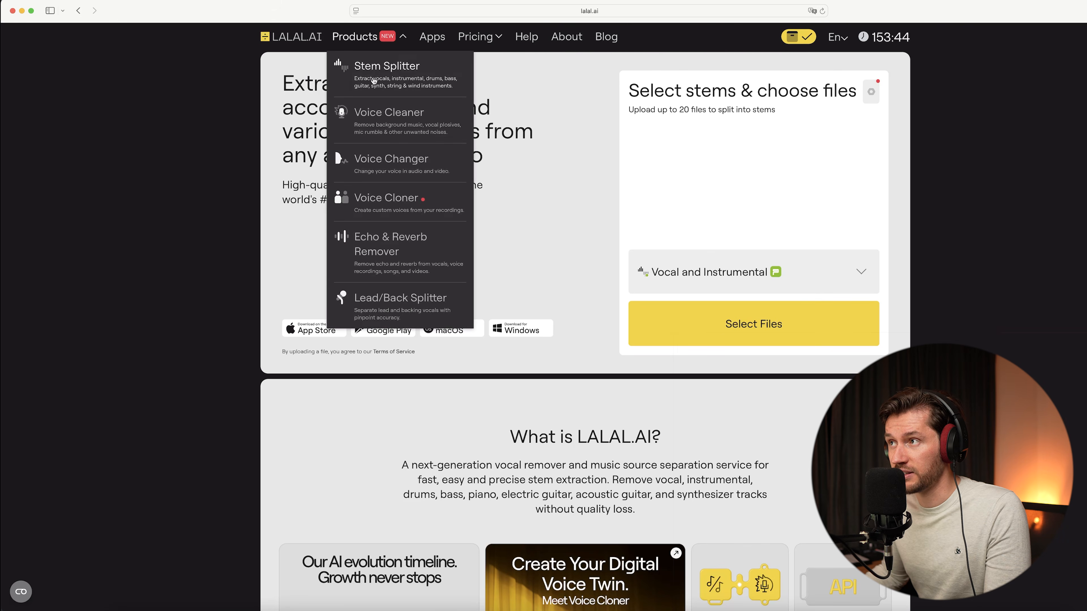
pyautogui.moveTo(381, 79); pyautogui.dragTo(735, 189)
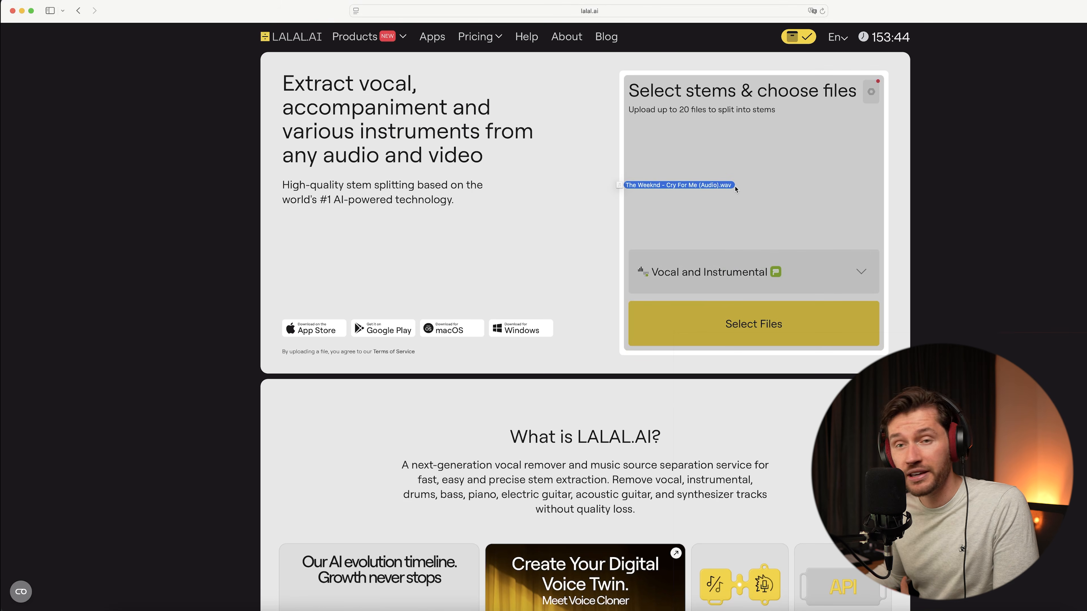
pyautogui.moveTo(735, 188); pyautogui.dragTo(736, 189)
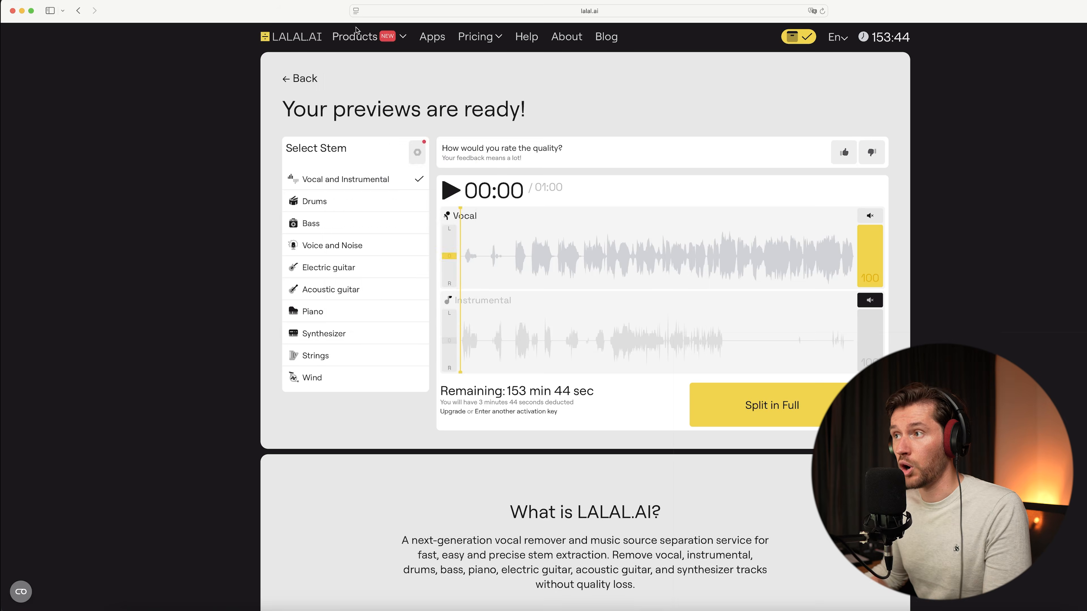
# Step: Open the Voice Cloner, upload "Post Malone_ Tiny Desk Concert.mp3" as the voice sample and name the voice pack Post Malone
pyautogui.moveTo(355, 36)
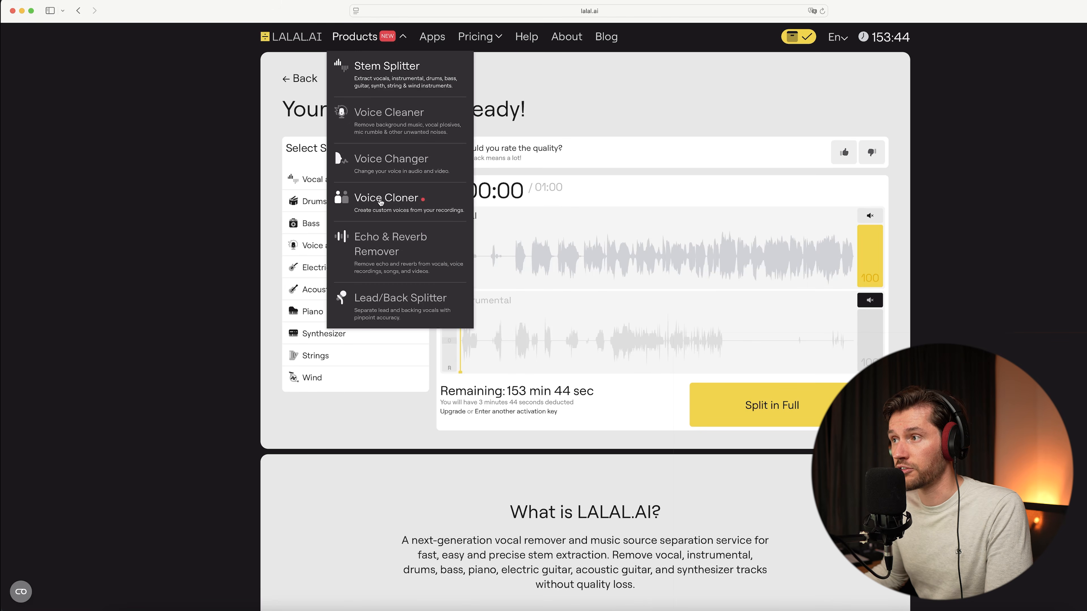
pyautogui.click(383, 202)
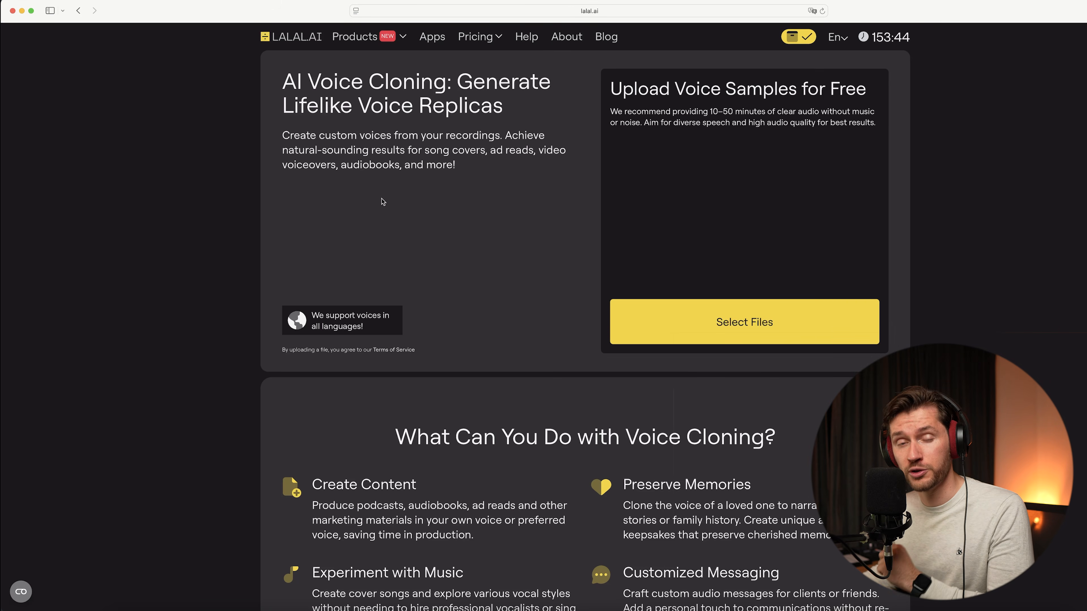
pyautogui.moveTo(383, 202); pyautogui.dragTo(706, 208)
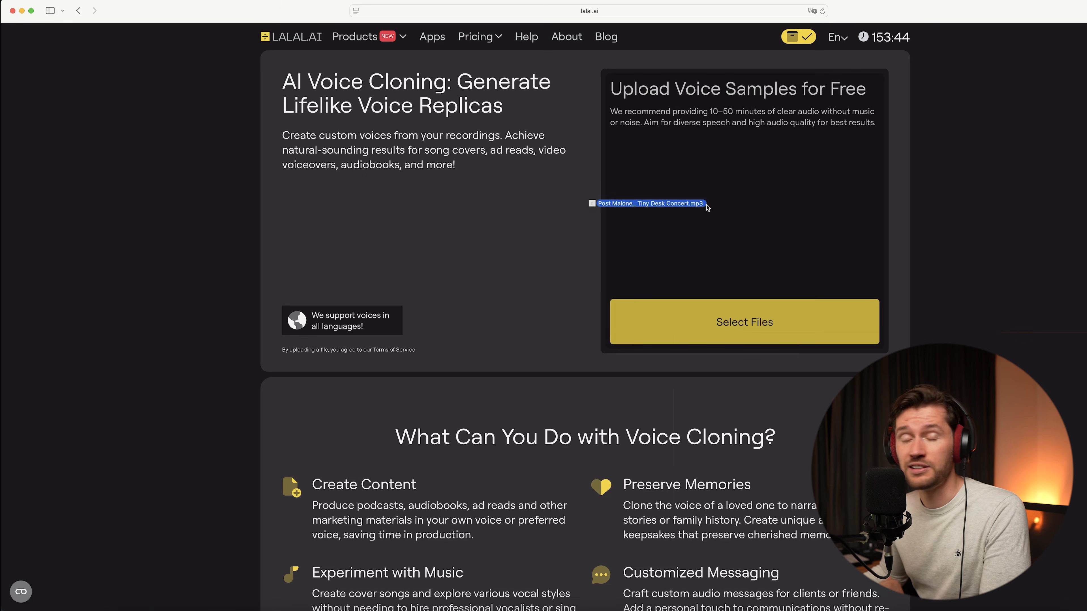
pyautogui.moveTo(707, 208); pyautogui.dragTo(706, 208)
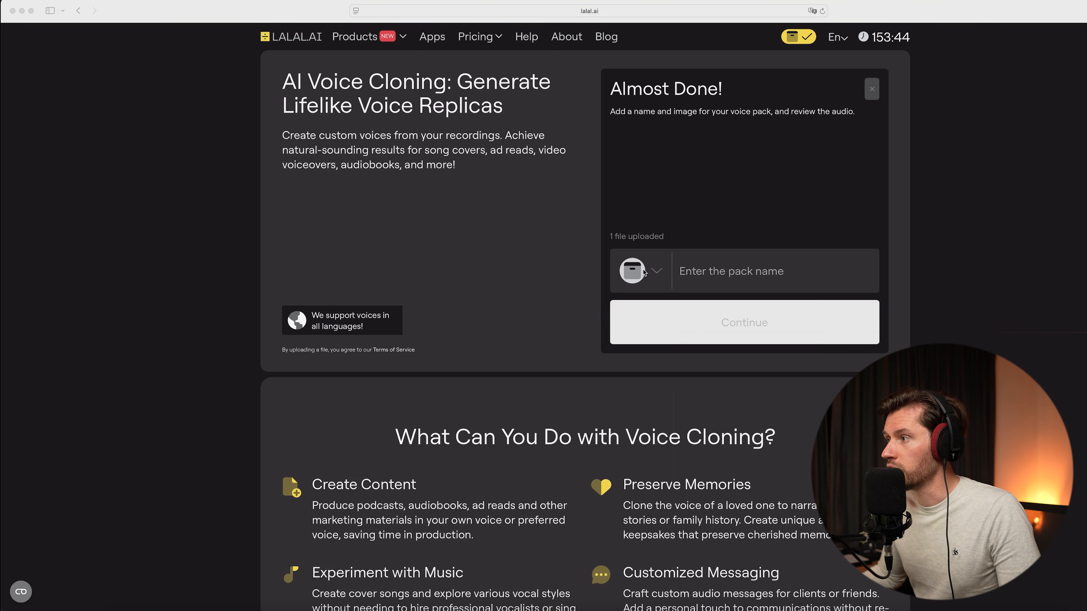
pyautogui.click(705, 271)
pyautogui.write('Post Malone')
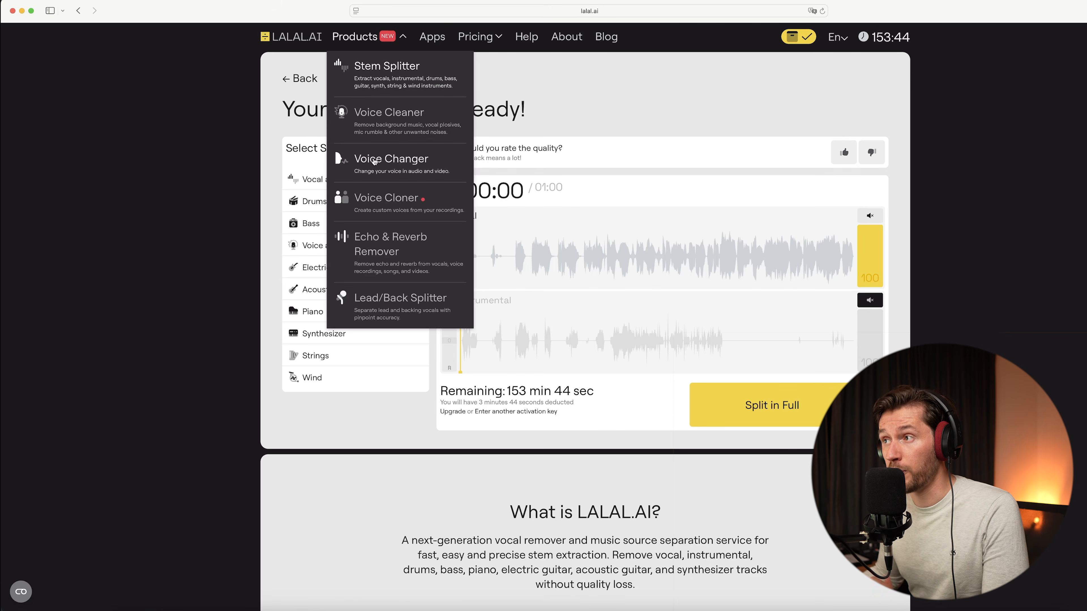
# Step: Open the Voice Changer preview made with the Post Malone pack and set its playback position to 00:09
pyautogui.click(383, 167)
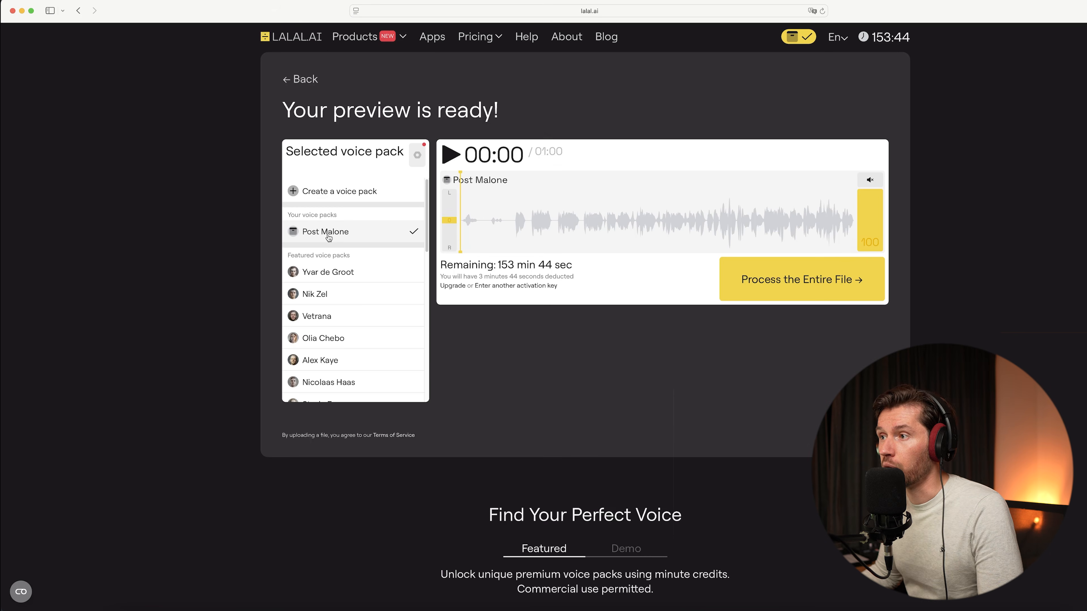
pyautogui.click(514, 221)
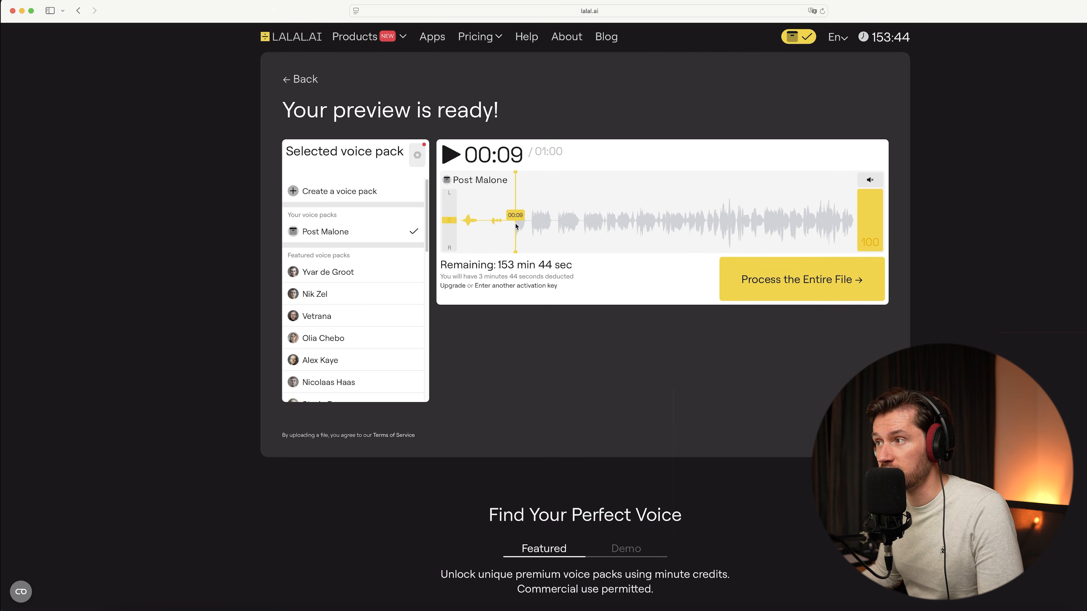
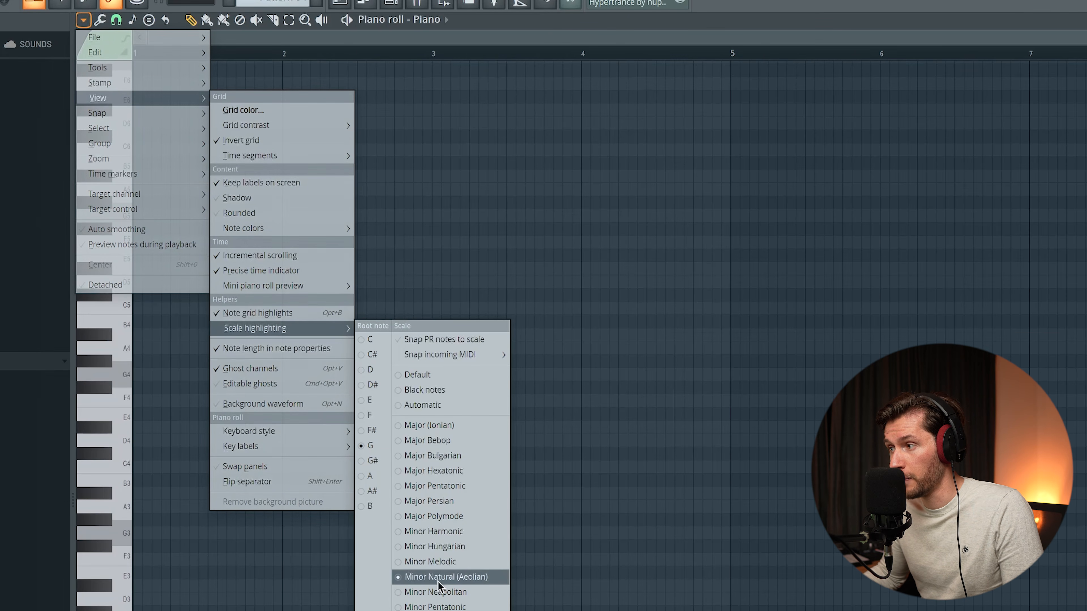
# Step: In FL Studio's Piano roll, use G Minor Natural scale highlighting and raise the chord's three upper notes an octave to A#4, D5 and A#5
pyautogui.click(619, 532)
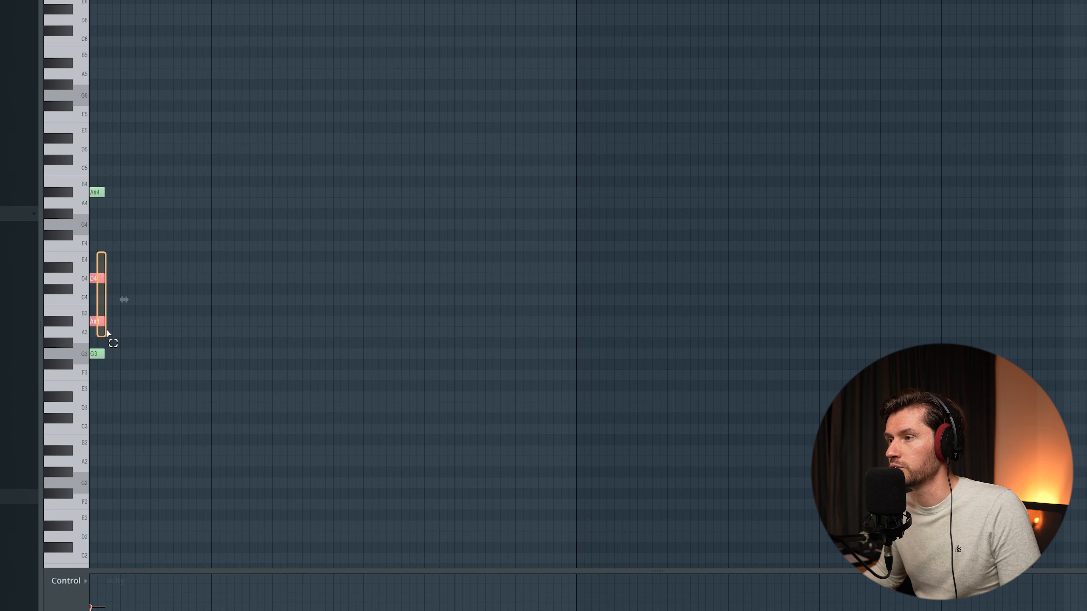
pyautogui.hotkey('ctrl', 'Up')
pyautogui.click(96, 321)
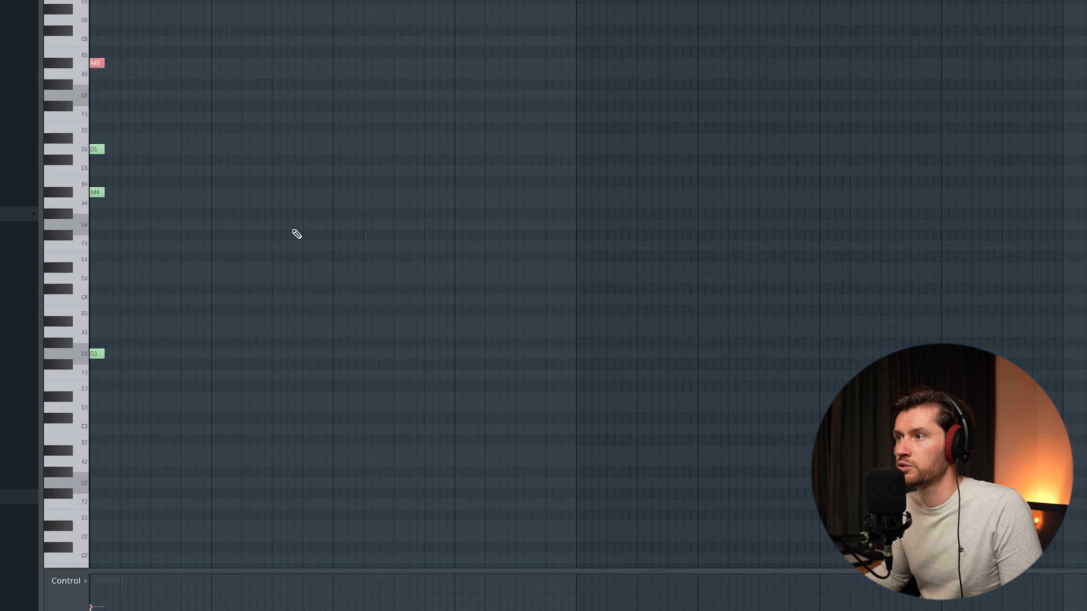
pyautogui.scroll(1, 300, 252)
pyautogui.press('space')
pyautogui.press('space')
# Step: Duplicate the opening G3 chord twice within the first bar and audition the three-chord rhythm
pyautogui.hotkey('ctrl', 'b')
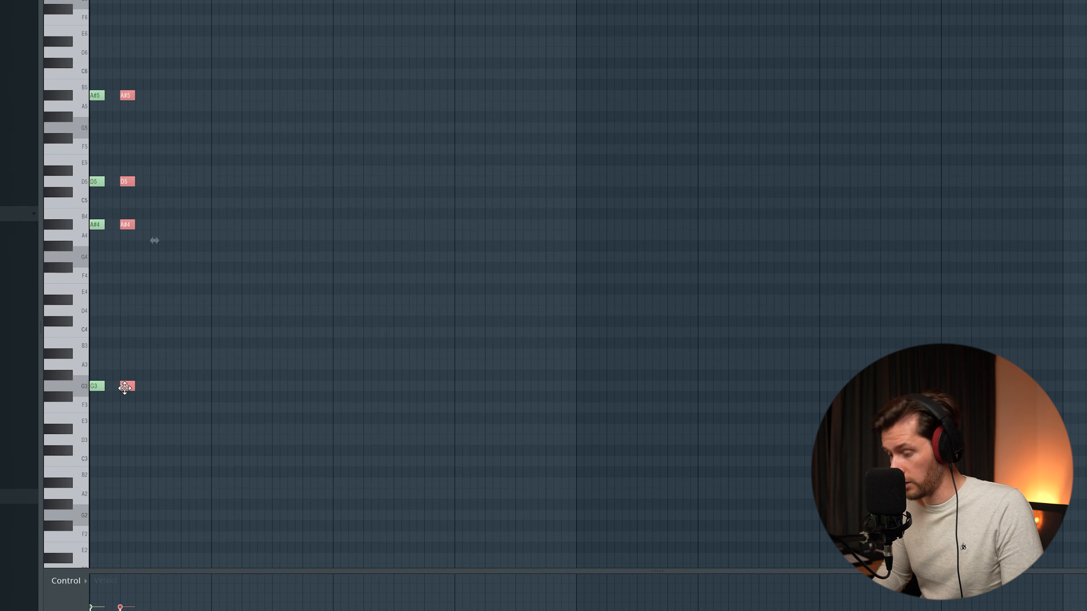
pyautogui.hotkey('ctrl', 'b')
pyautogui.press('space')
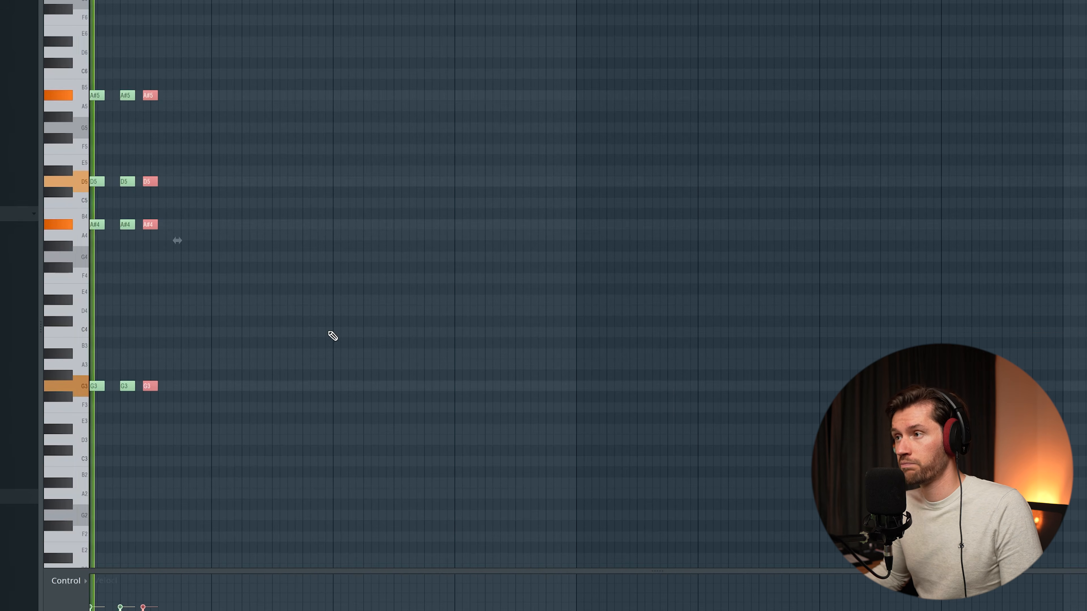
pyautogui.press('space')
# Step: Add a fourth and fifth copy of the G3 chord in the first bar and audition the rhythm
pyautogui.hotkey('ctrl', 'v')
pyautogui.moveTo(107, 388); pyautogui.dragTo(175, 389)
pyautogui.moveTo(106, 71); pyautogui.dragTo(88, 433)
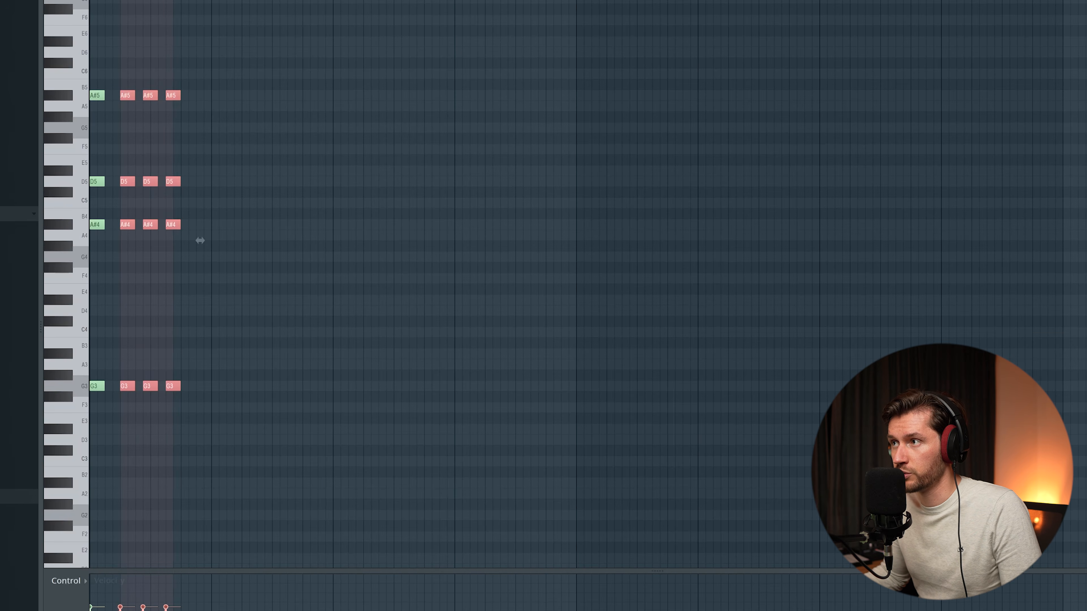
pyautogui.hotkey('ctrl', 'd')
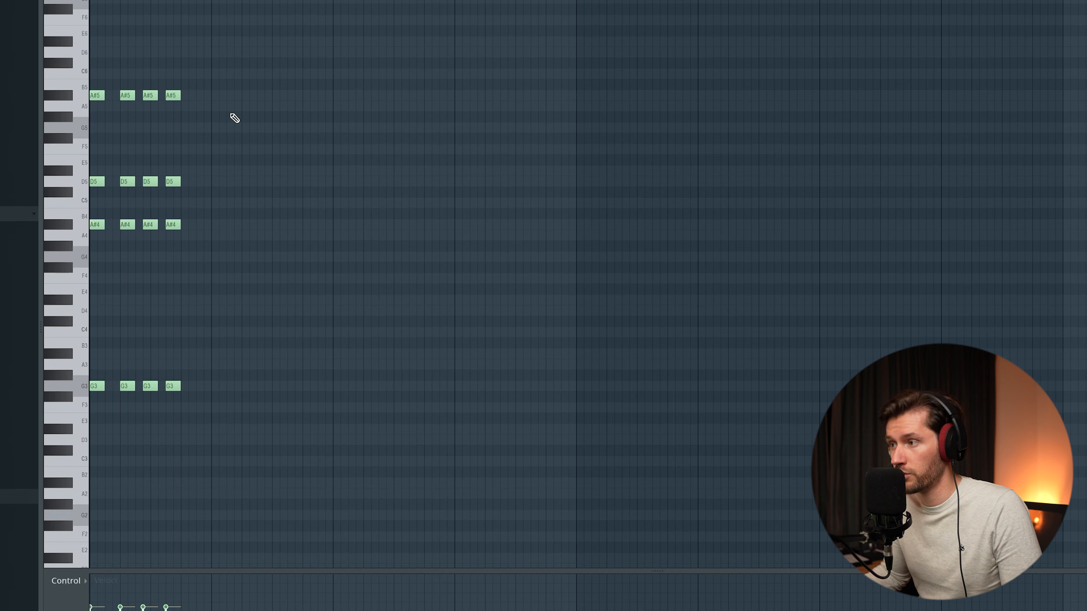
pyautogui.moveTo(110, 96); pyautogui.dragTo(194, 96)
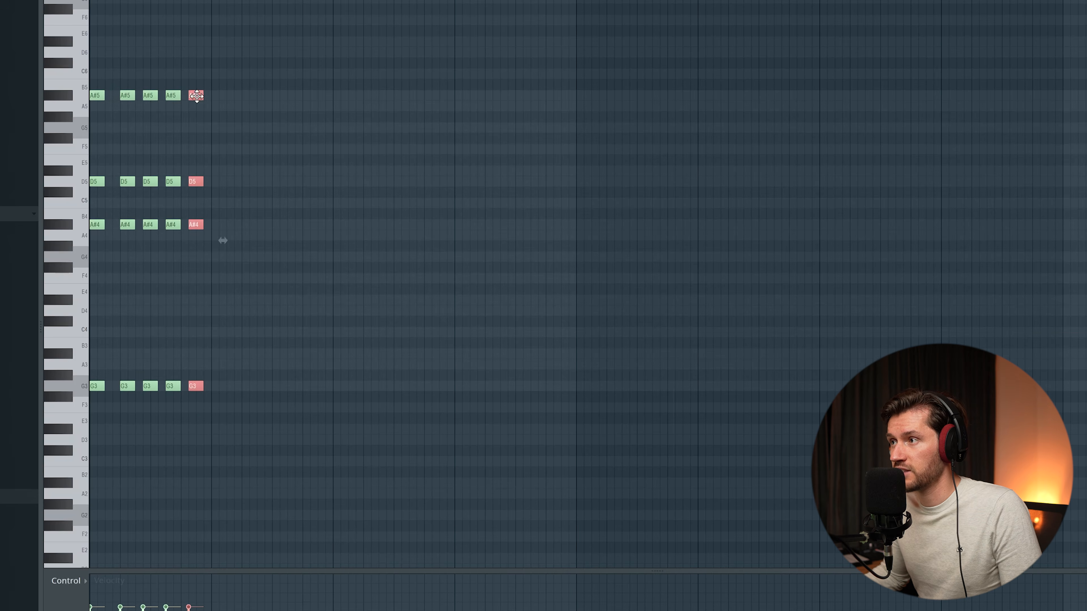
pyautogui.press('space')
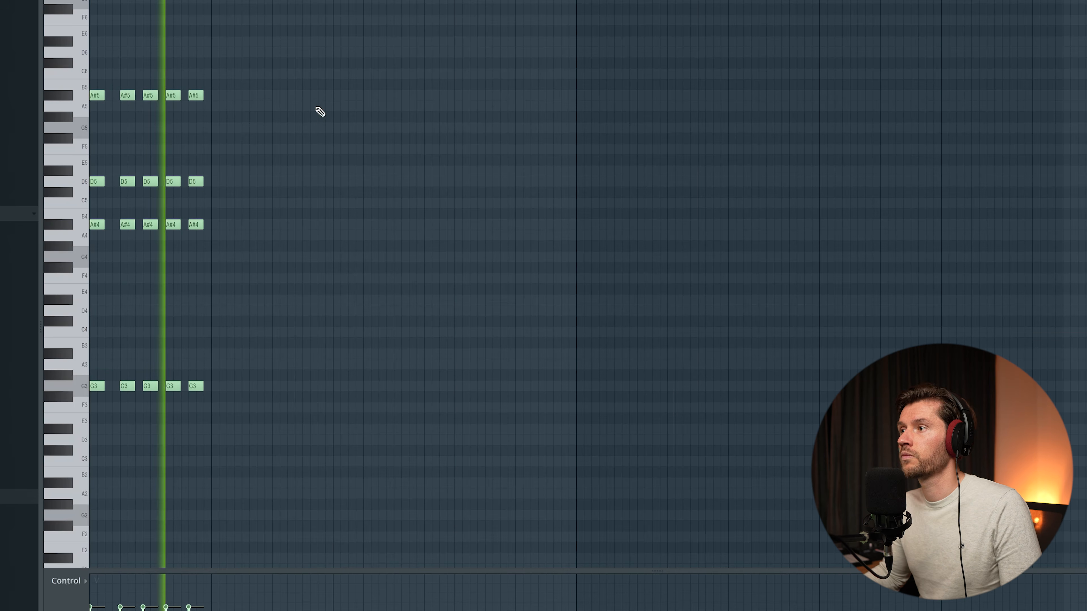
pyautogui.press('space')
# Step: Copy the first chord into the second bar, change its notes to D#3, G4, A#4 and G5, and audition the progression
pyautogui.hotkey('ctrl', 'z')
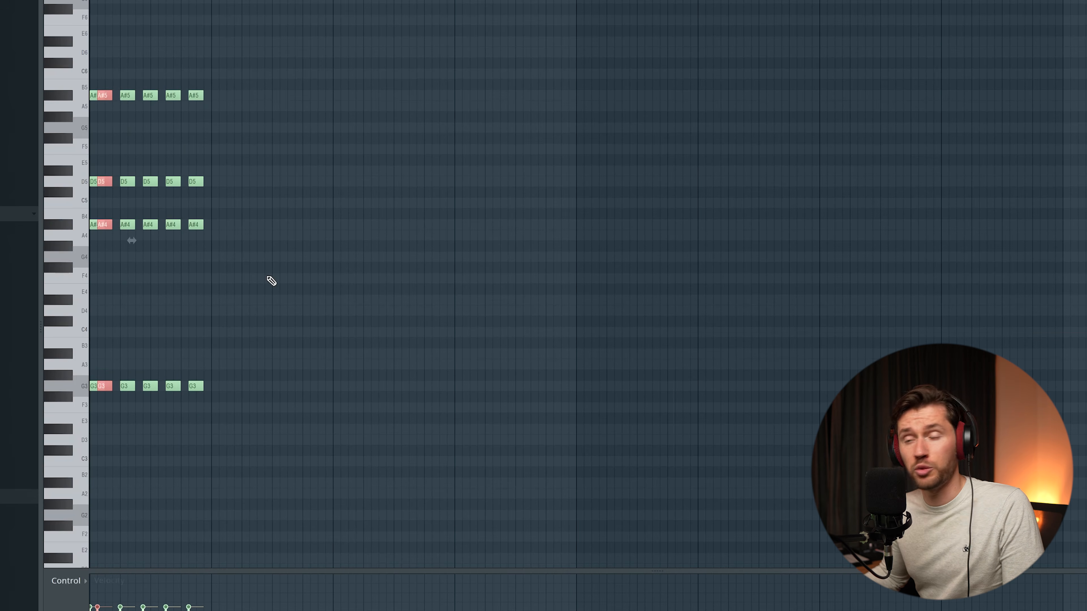
pyautogui.moveTo(118, 388)
pyautogui.mouseDown()
pyautogui.moveTo(265, 388)
pyautogui.moveTo(230, 393)
pyautogui.moveTo(250, 438)
pyautogui.mouseUp()
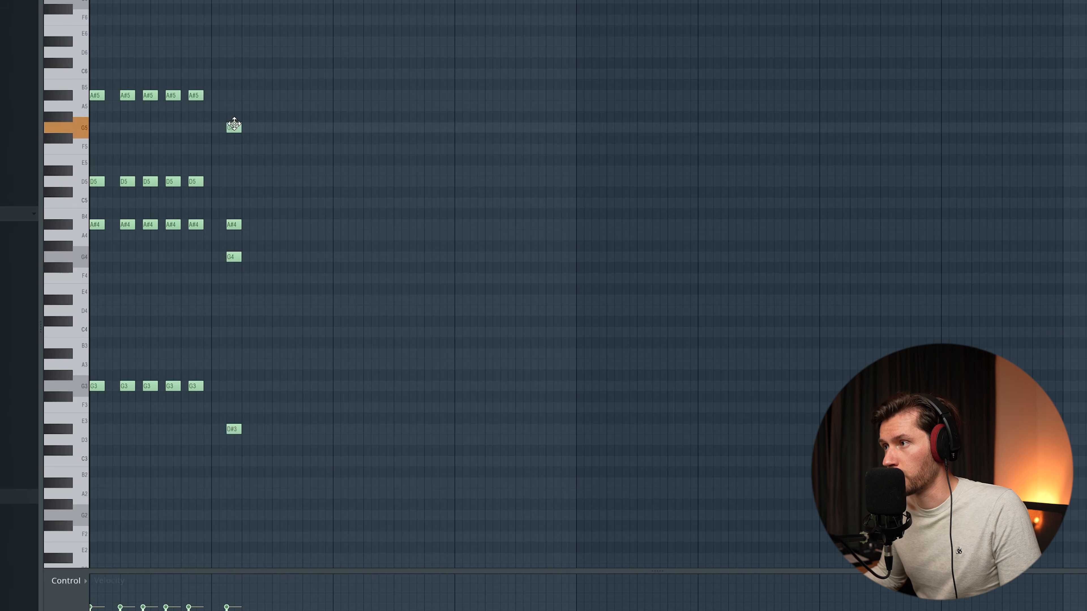
pyautogui.press('space')
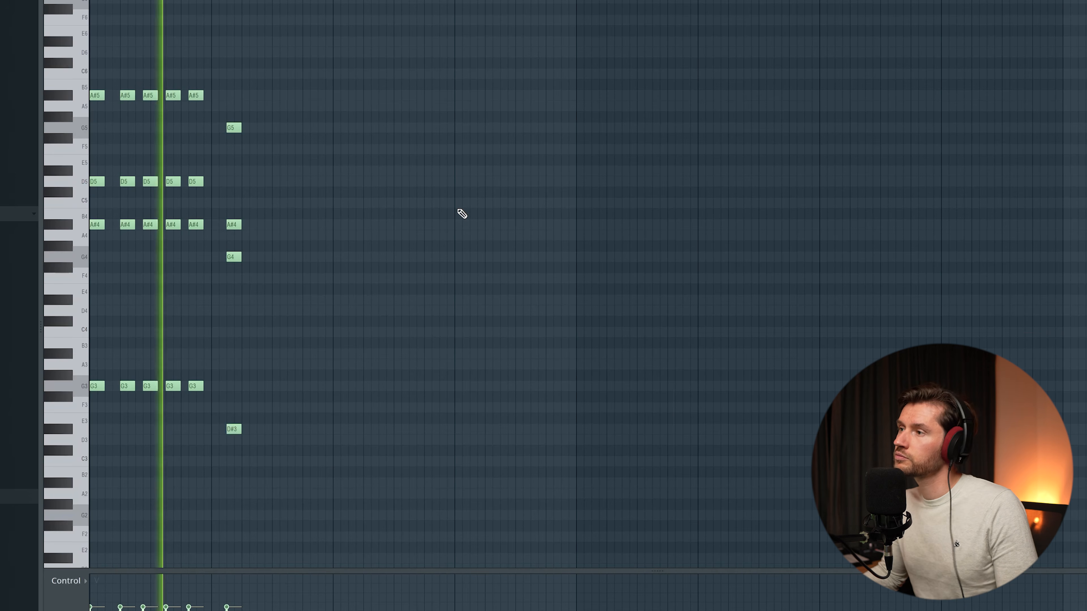
pyautogui.press('space')
# Step: Duplicate the D#3 chord in the second bar, leaving a short gap between the two chords
pyautogui.moveTo(236, 121); pyautogui.dragTo(248, 475)
pyautogui.hotkey('ctrl', 'b')
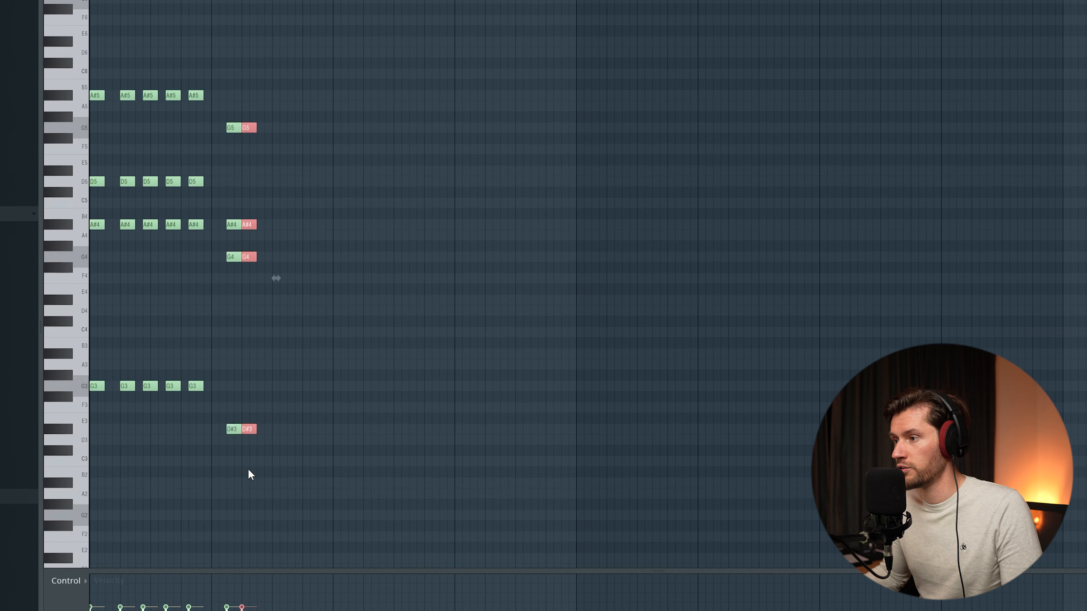
pyautogui.hotkey('shift', 'Right')
# Step: Copy the two D#3 chords, change the copies to F3, A4, C5 and A5, add a third F3 chord and audition the phrase
pyautogui.moveTo(279, 91); pyautogui.dragTo(231, 487)
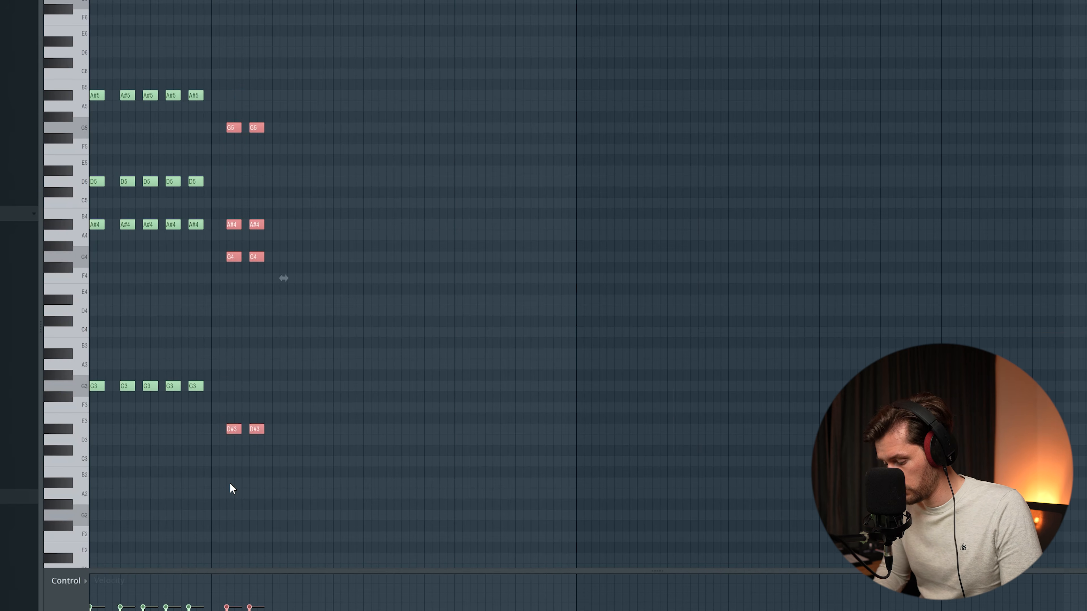
pyautogui.hotkey('ctrl', 'b')
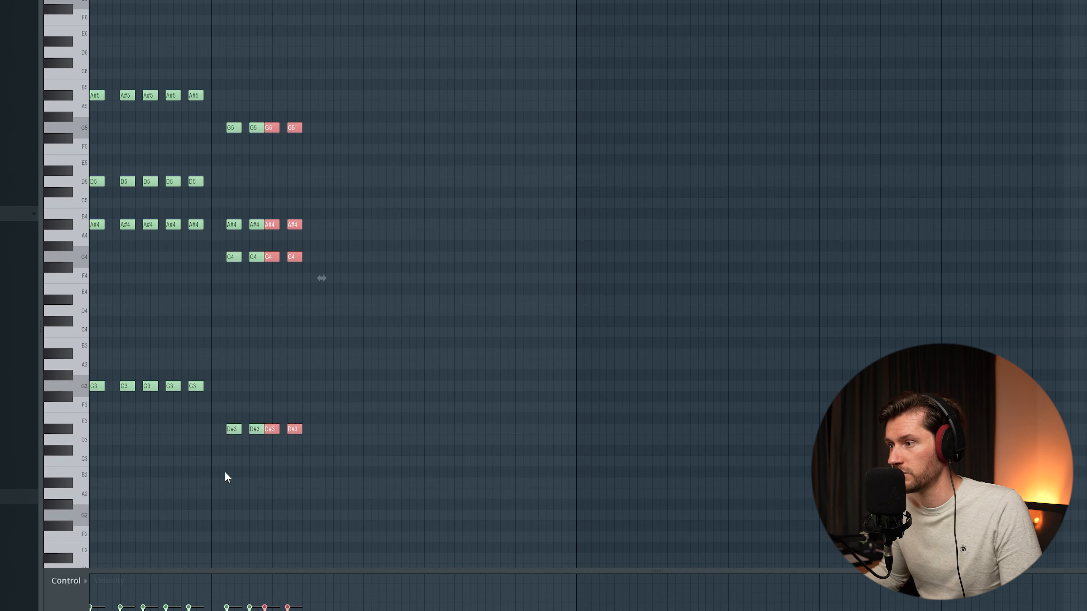
pyautogui.moveTo(267, 430); pyautogui.dragTo(274, 407)
pyautogui.click(279, 227)
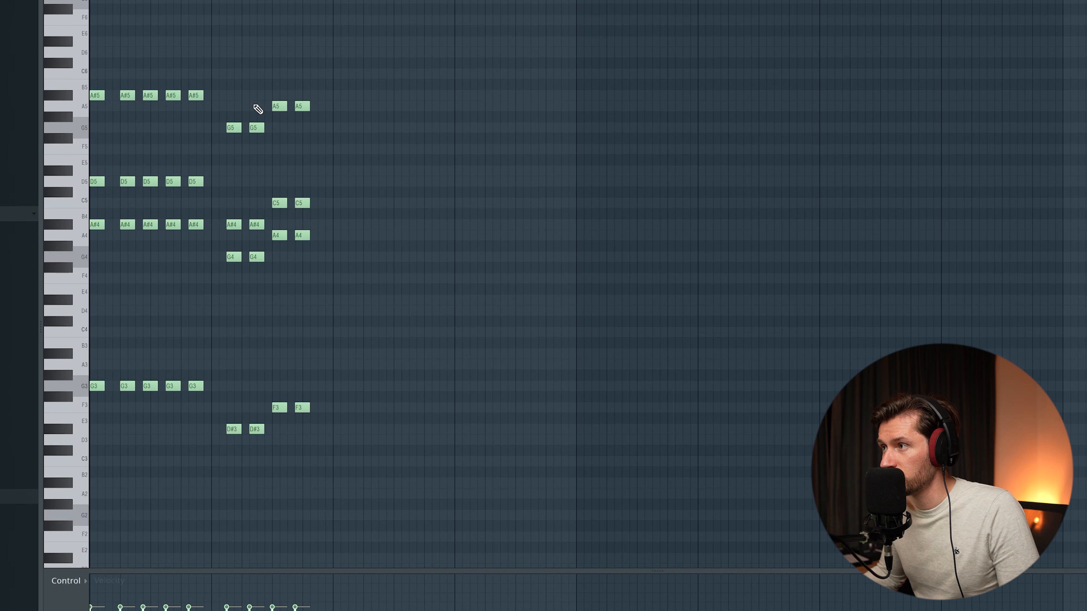
pyautogui.moveTo(312, 69); pyautogui.dragTo(300, 428)
pyautogui.hotkey('ctrl', 'b')
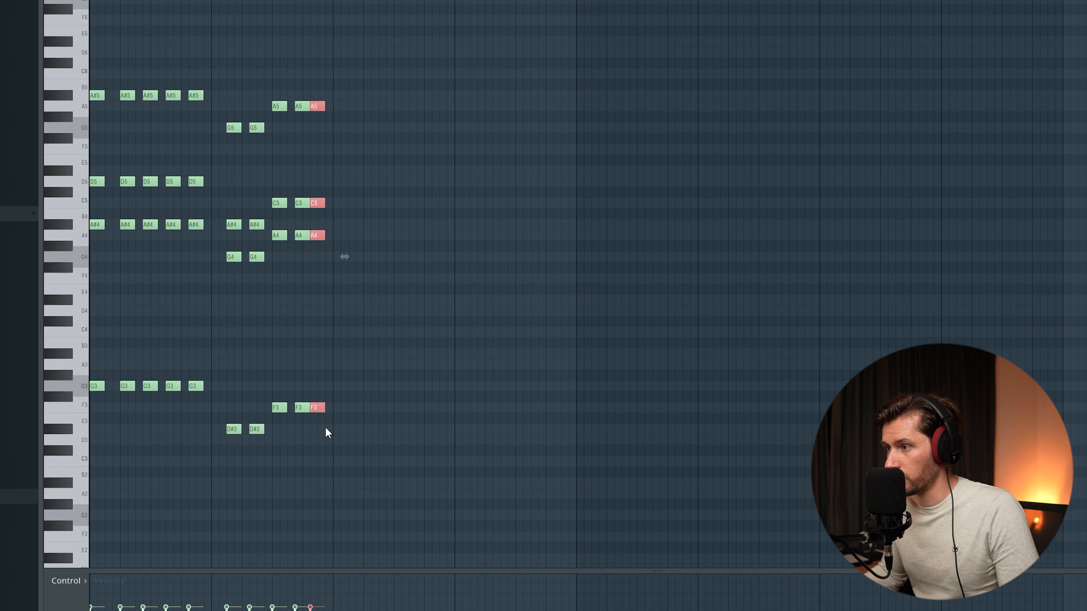
pyautogui.press('space')
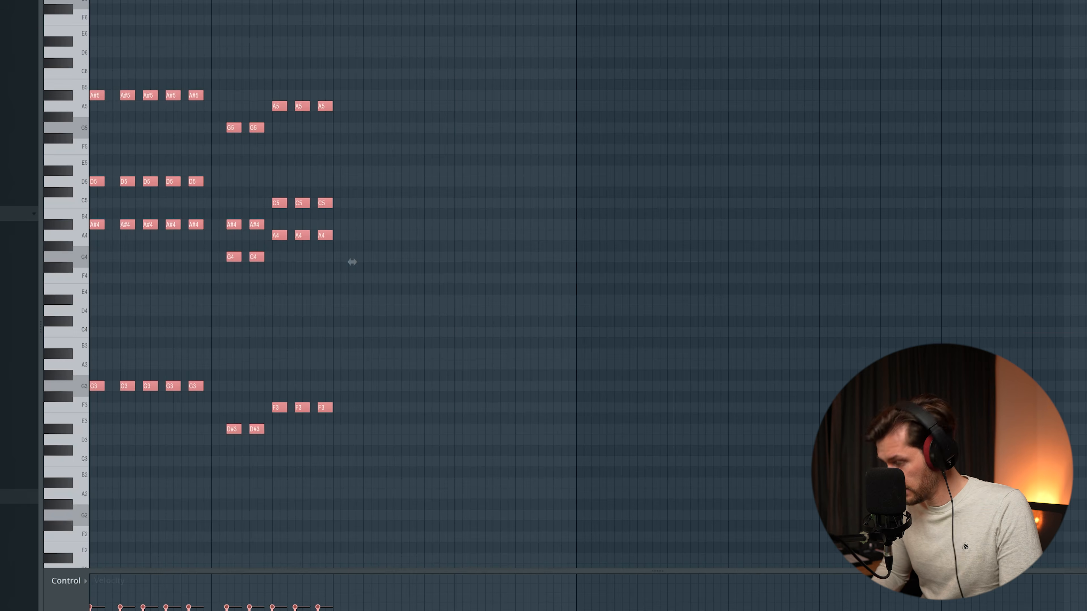
# Step: Duplicate the two-bar phrase into bars three and four, transpose the copy down so it starts on C3, and audition it
pyautogui.hotkey('ctrl', 'b')
pyautogui.moveTo(341, 388); pyautogui.dragTo(338, 464)
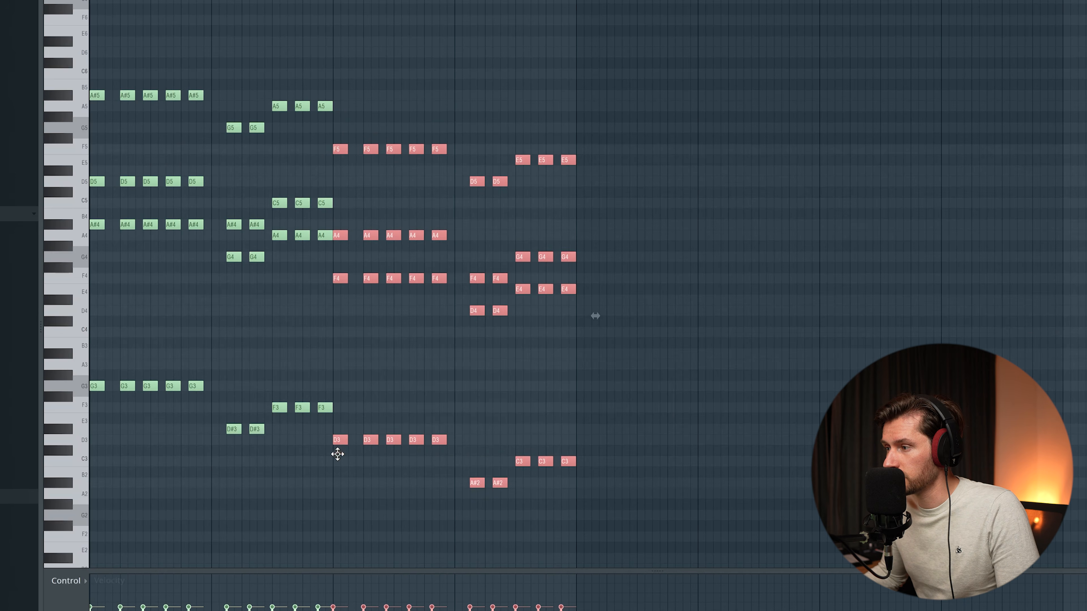
pyautogui.moveTo(337, 453); pyautogui.dragTo(338, 463)
pyautogui.hotkey('ctrl', 'd')
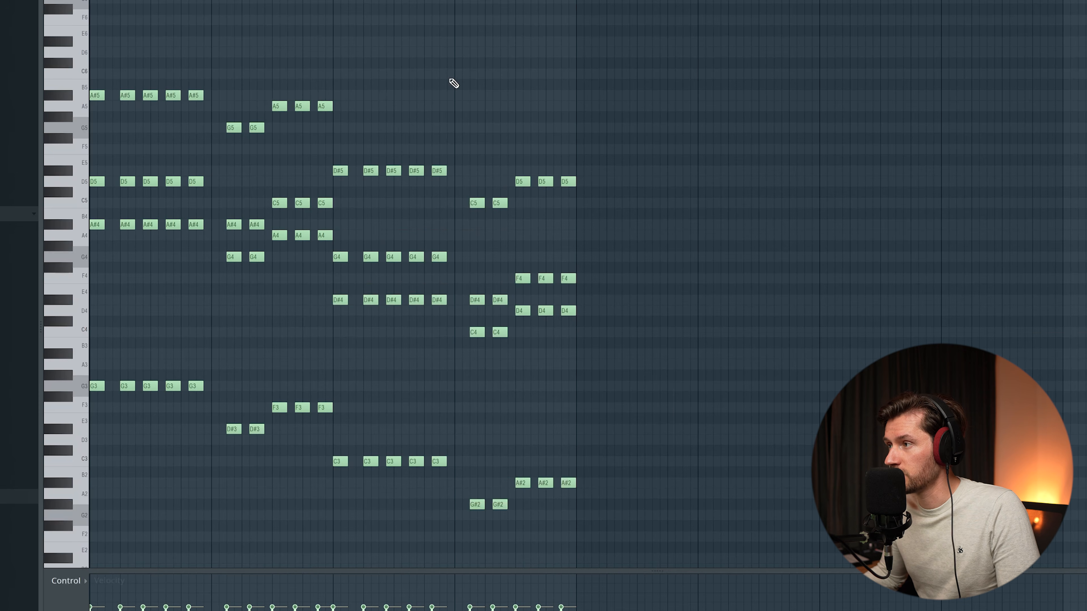
pyautogui.press('space')
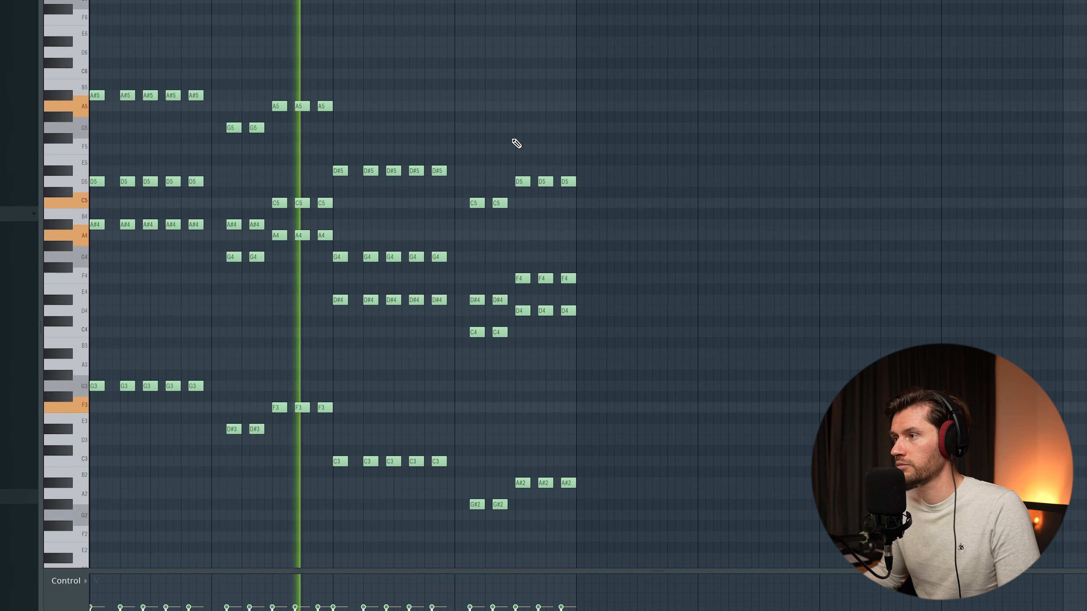
pyautogui.press('space')
# Step: Raise bar three's last three chords to D3, F4, A4 and F5, shift bar four's chords up to D#3 and F3, and audition the progression
pyautogui.moveTo(455, 144); pyautogui.dragTo(408, 520)
pyautogui.moveTo(416, 461); pyautogui.dragTo(434, 437)
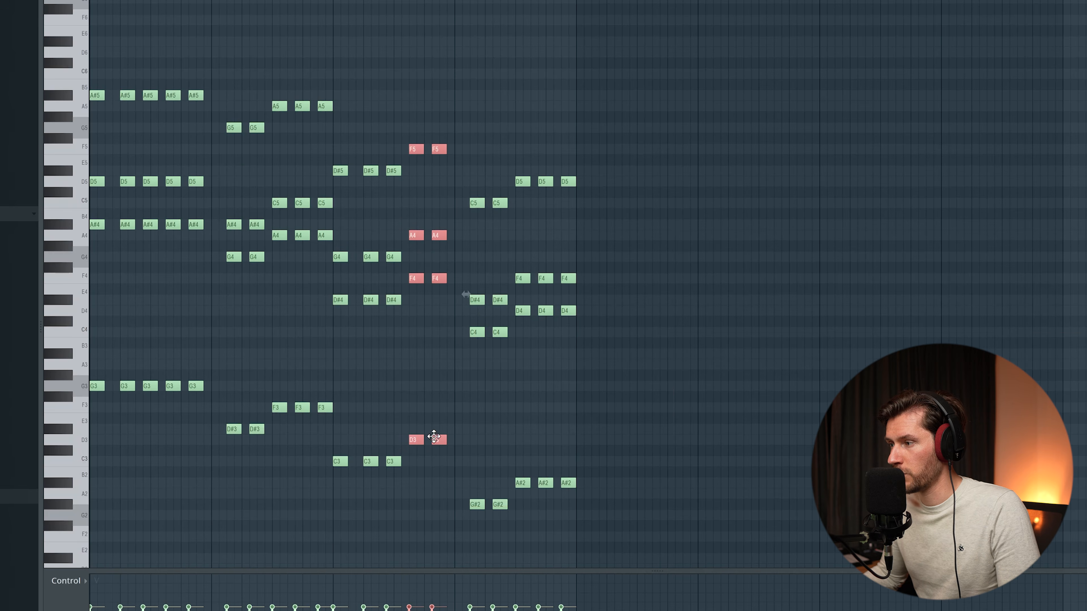
pyautogui.moveTo(466, 165); pyautogui.dragTo(590, 546)
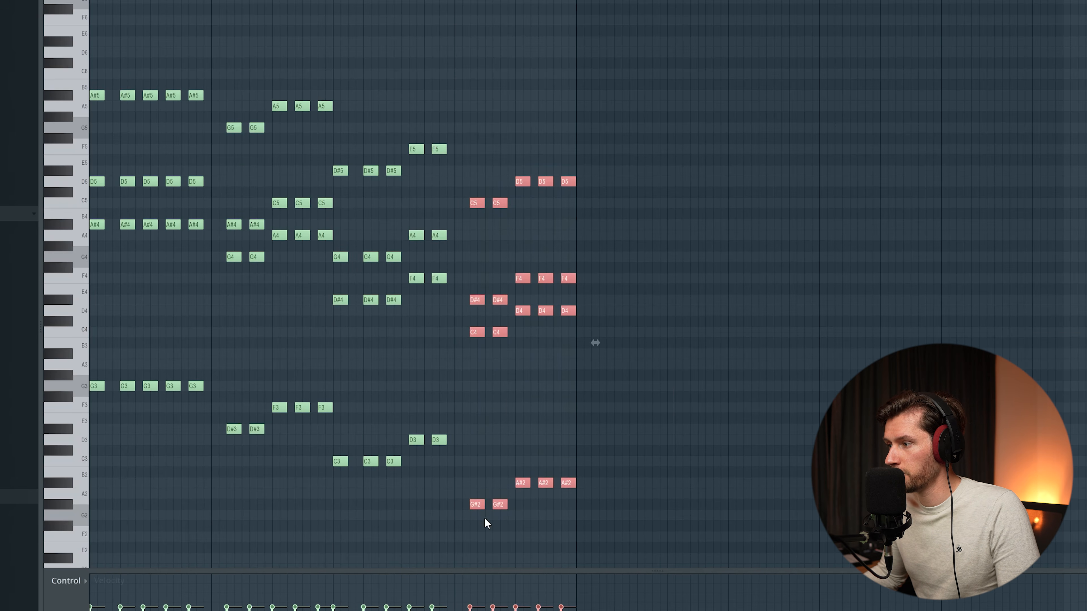
pyautogui.moveTo(478, 506); pyautogui.dragTo(476, 428)
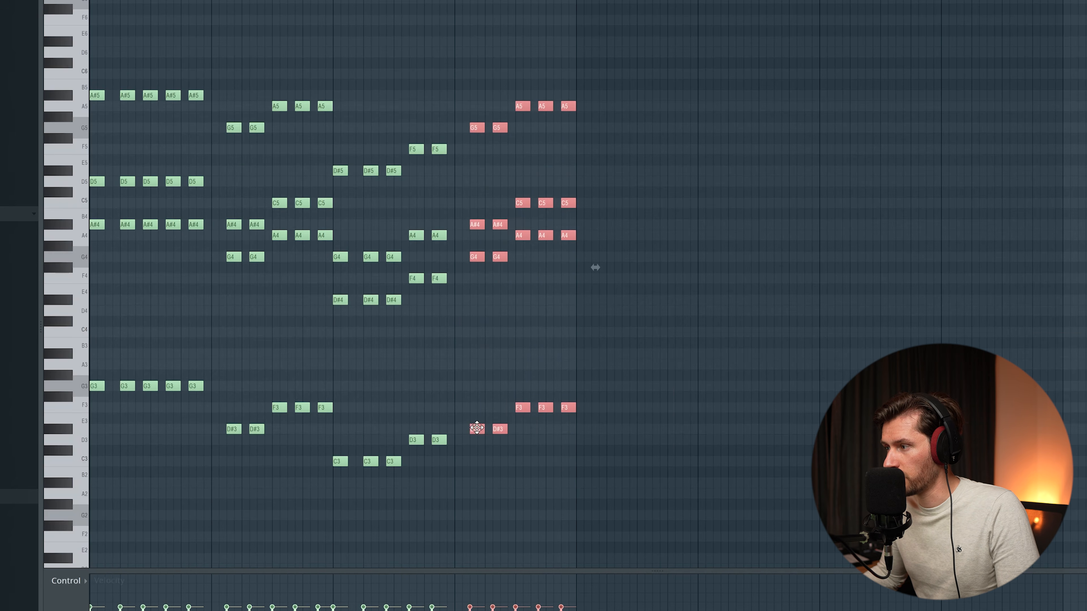
pyautogui.click(726, 266)
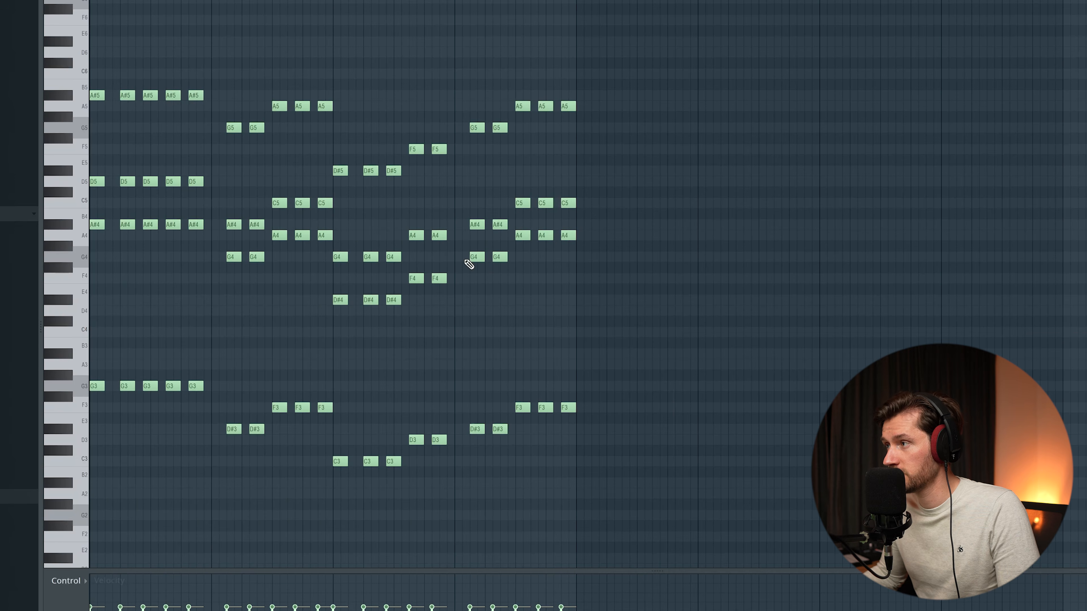
pyautogui.press('space')
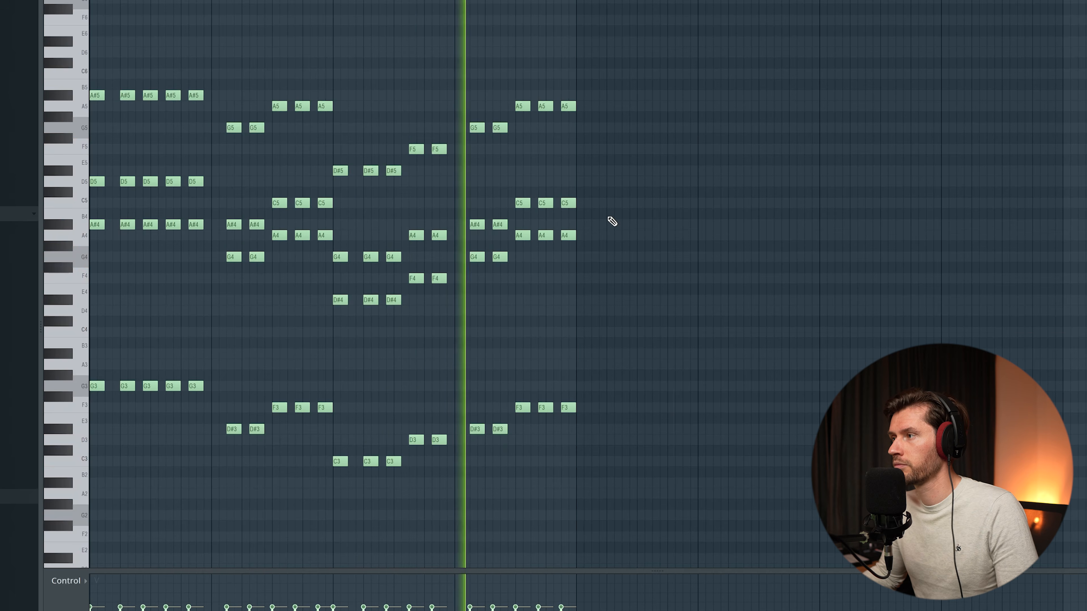
pyautogui.moveTo(390, 145); pyautogui.dragTo(391, 440)
pyautogui.click(674, 381)
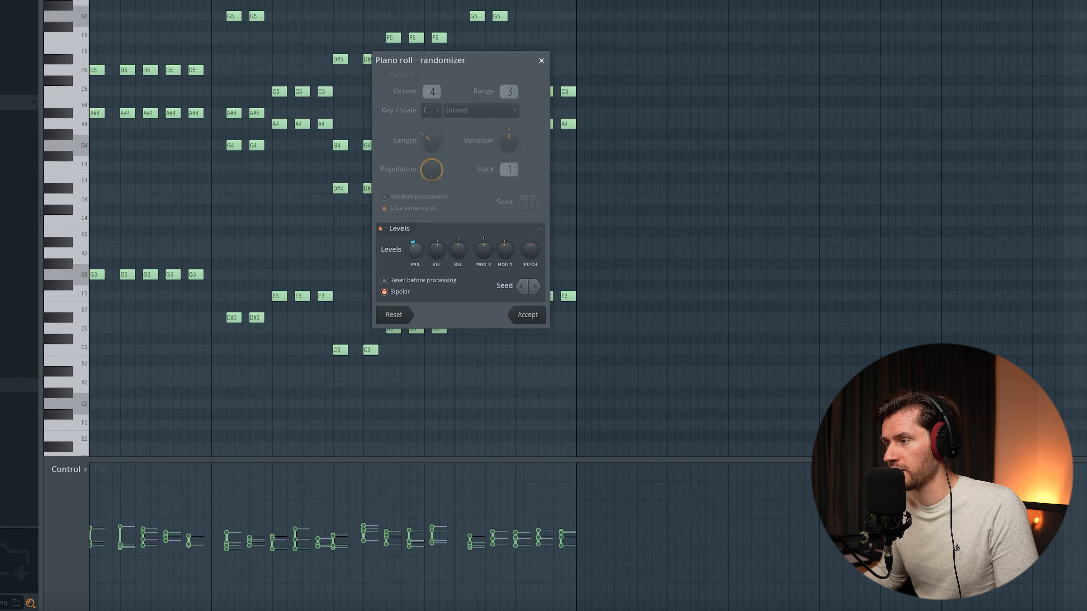
# Step: Slightly randomize the chord velocities with pan randomization and Bipolar off, listen during playback, and accept the result
pyautogui.click(432, 254)
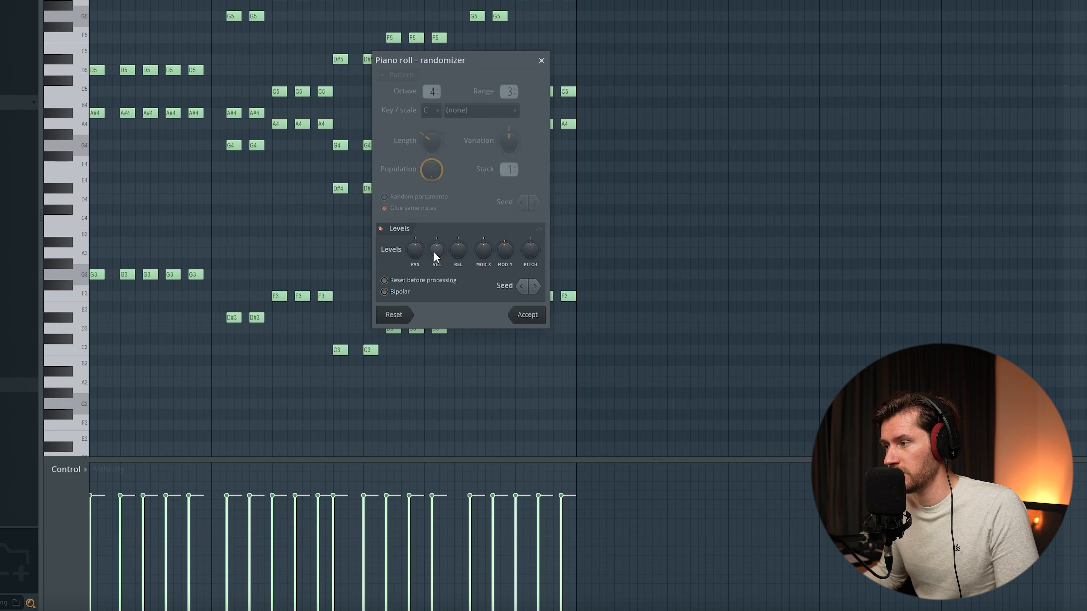
pyautogui.press('space')
pyautogui.moveTo(436, 251)
pyautogui.mouseDown()
pyautogui.moveTo(436, 240)
pyautogui.moveTo(436, 256)
pyautogui.mouseUp()
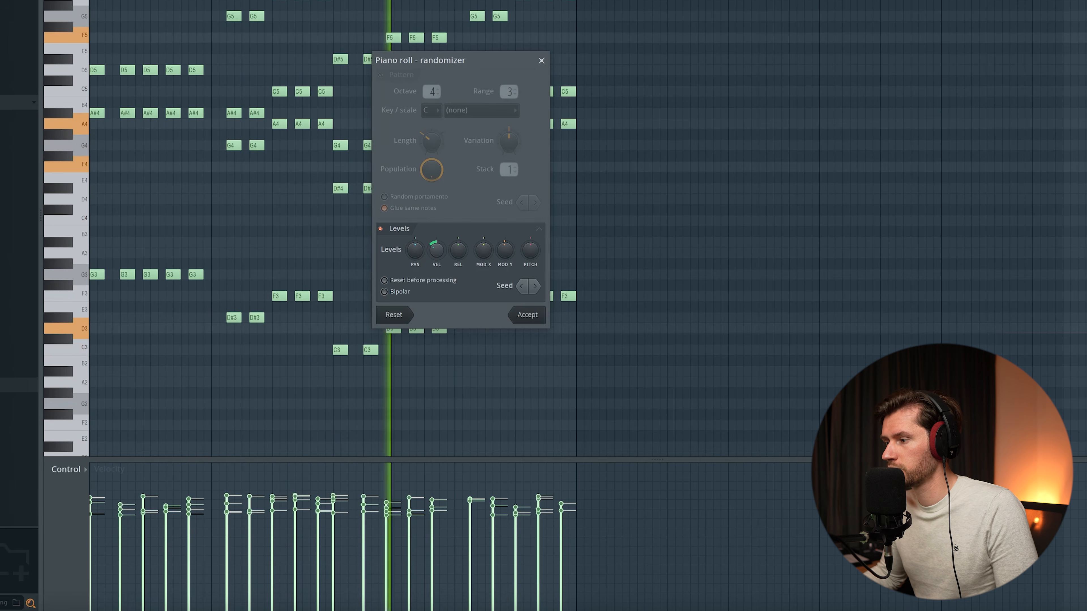
pyautogui.click(540, 317)
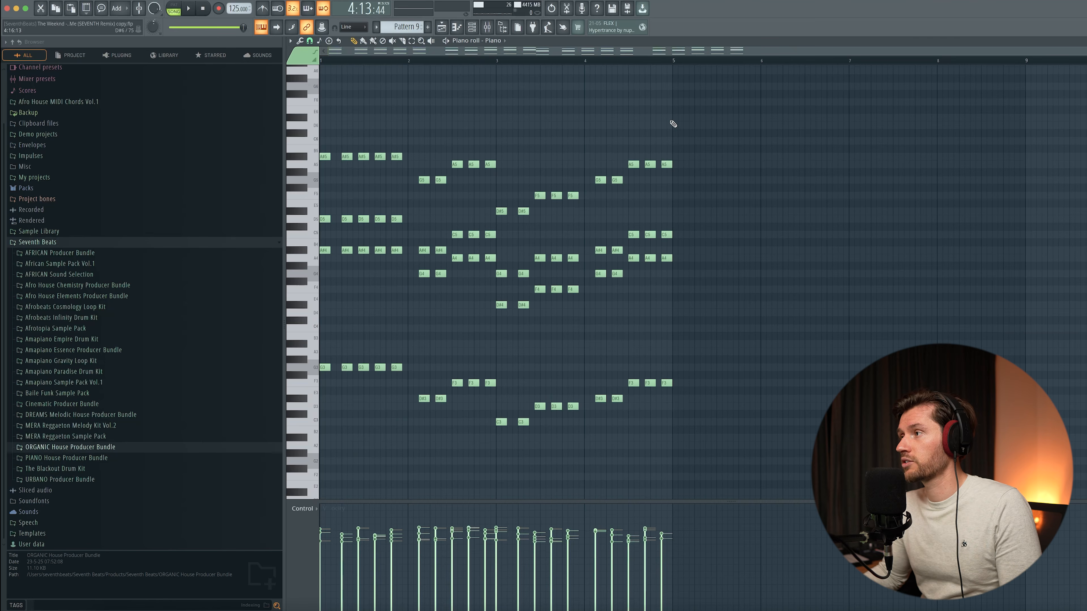
# Step: Duplicate the whole four-bar chord progression into bars five to eight
pyautogui.moveTo(718, 91); pyautogui.dragTo(211, 439)
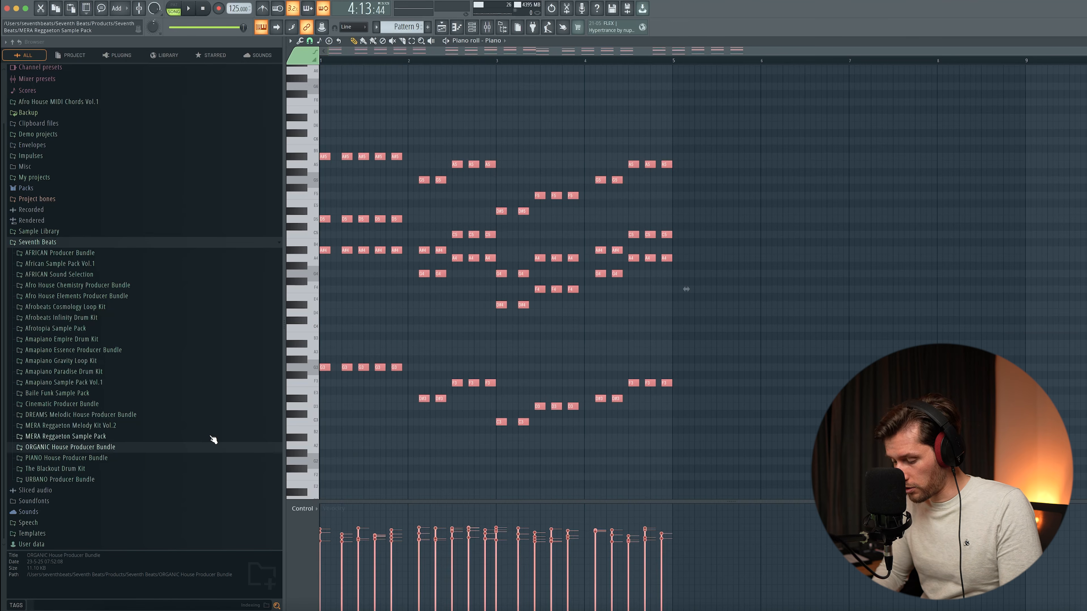
pyautogui.hotkey('ctrl', 'b')
pyautogui.hotkey('ctrl', 'd')
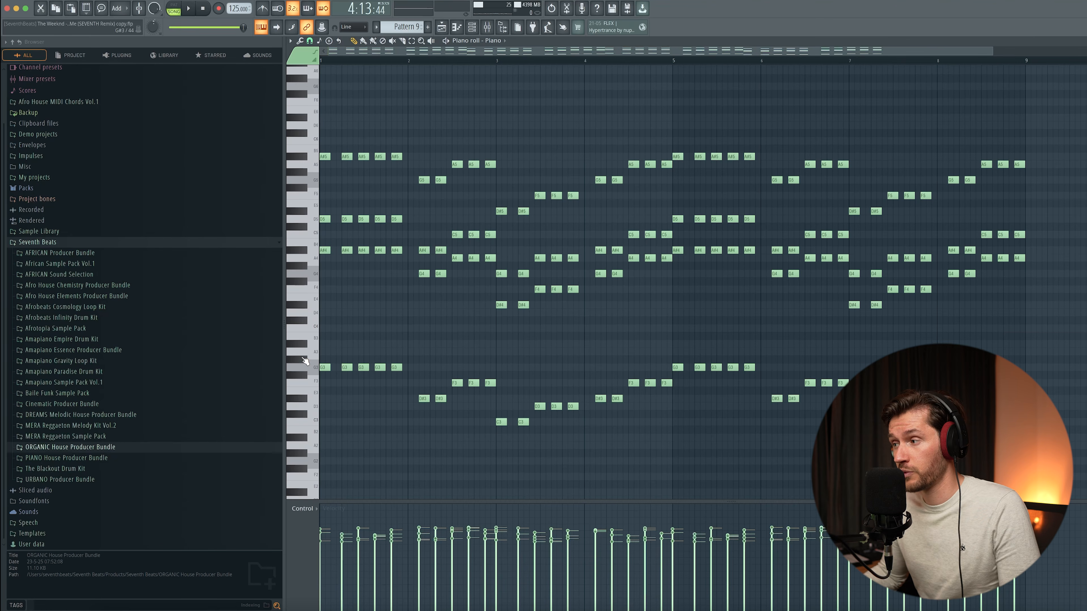
# Step: Copy the lowest note of every piano chord into the Bass channel, raise the copies one octave, and audition the bass line
pyautogui.moveTo(869, 355); pyautogui.dragTo(298, 454)
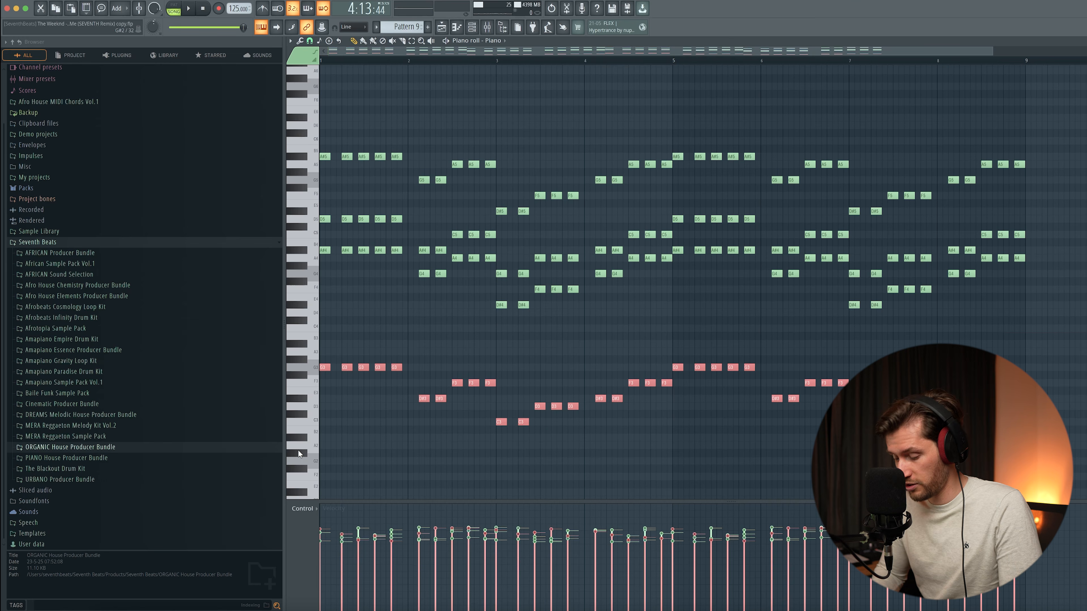
pyautogui.press('F6')
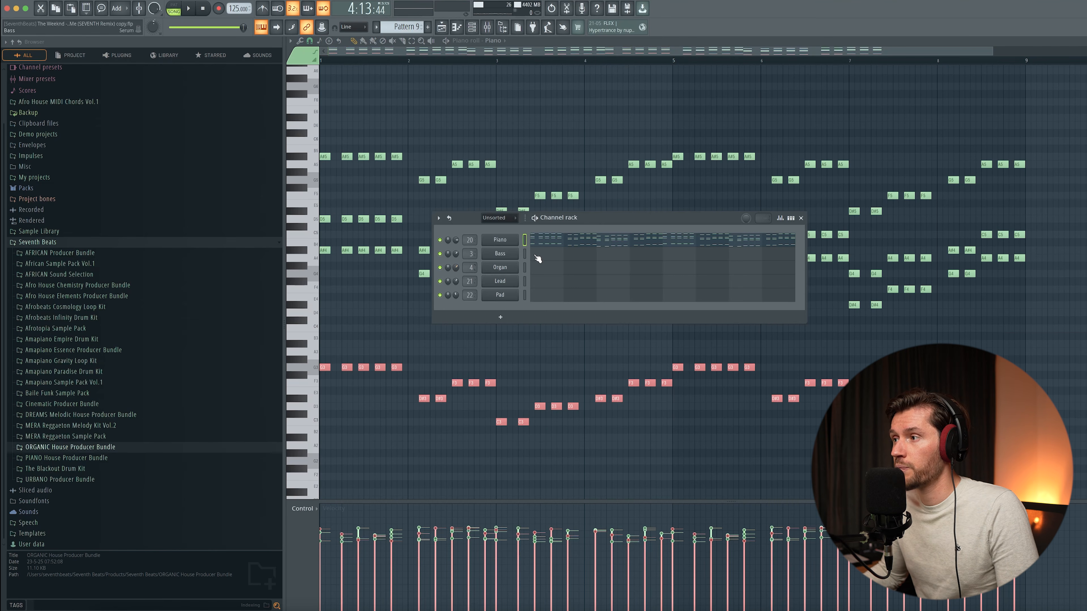
pyautogui.click(513, 259)
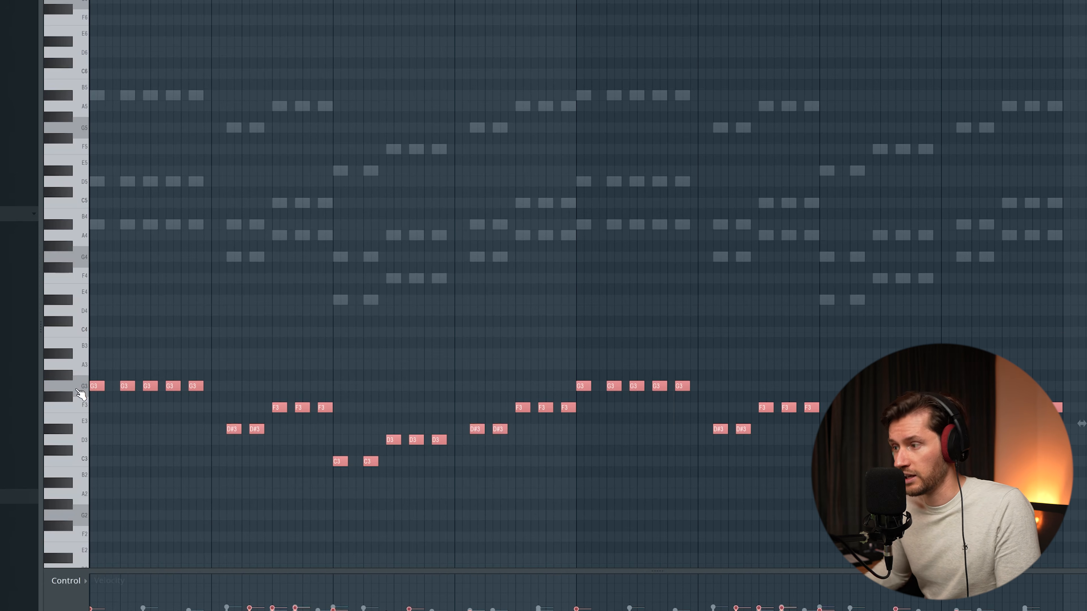
pyautogui.hotkey('ctrl', 'Up')
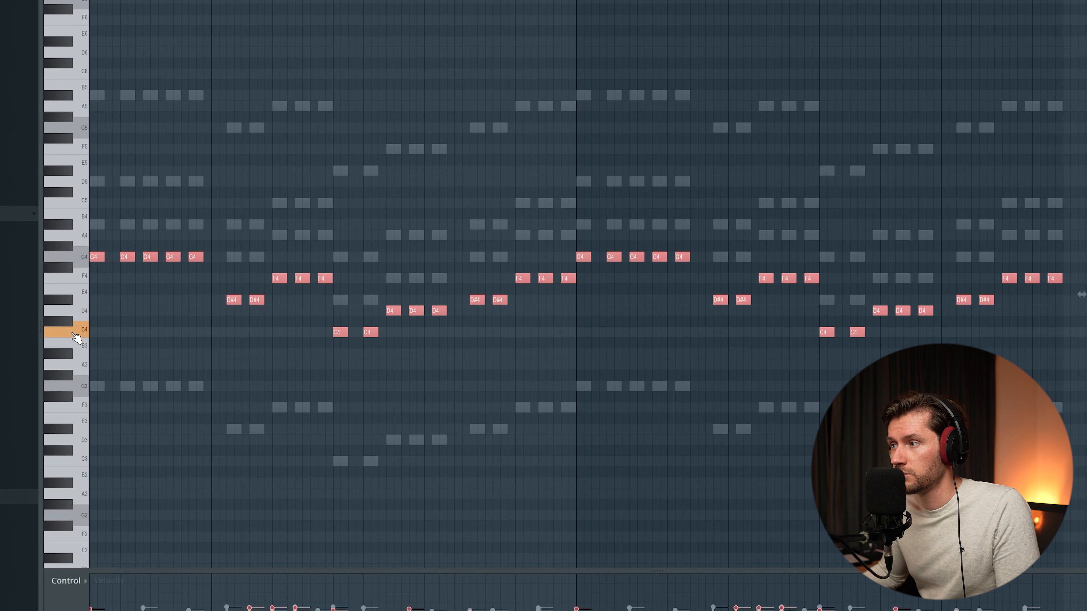
pyautogui.click(449, 162)
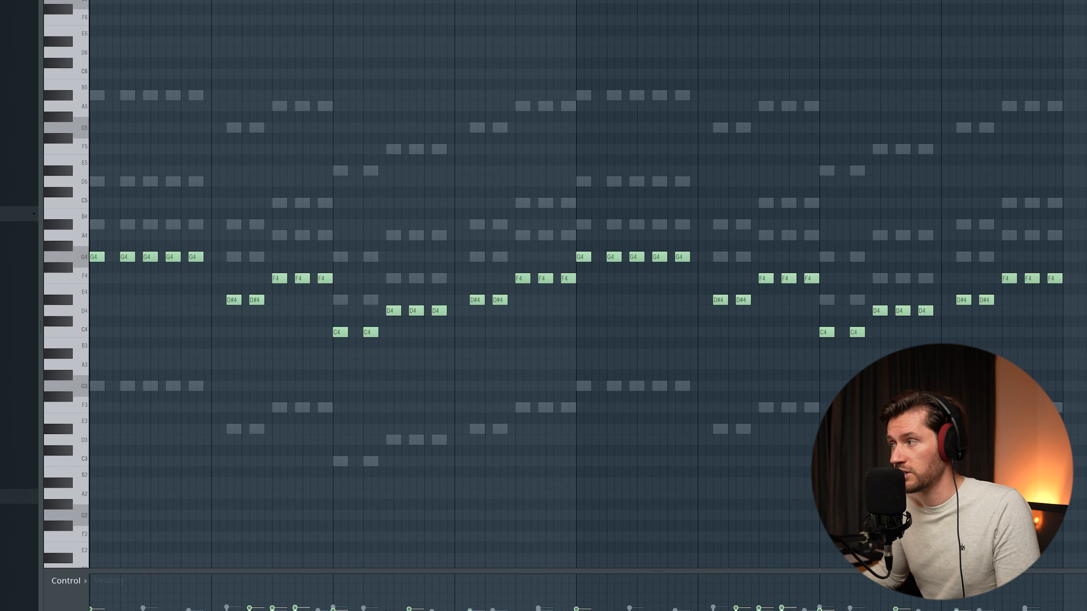
pyautogui.press('space')
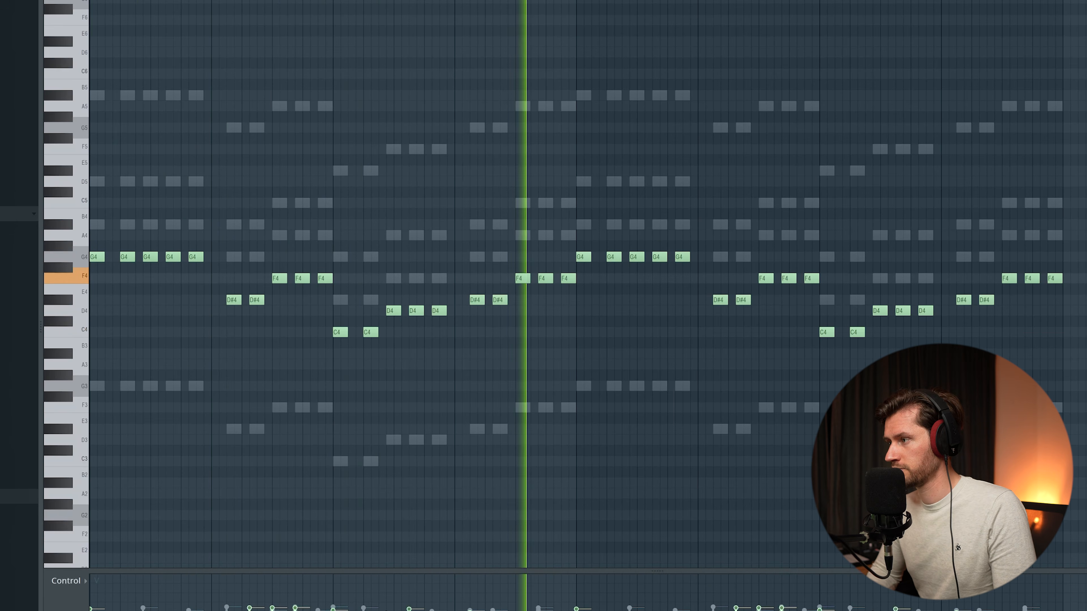
pyautogui.press('space')
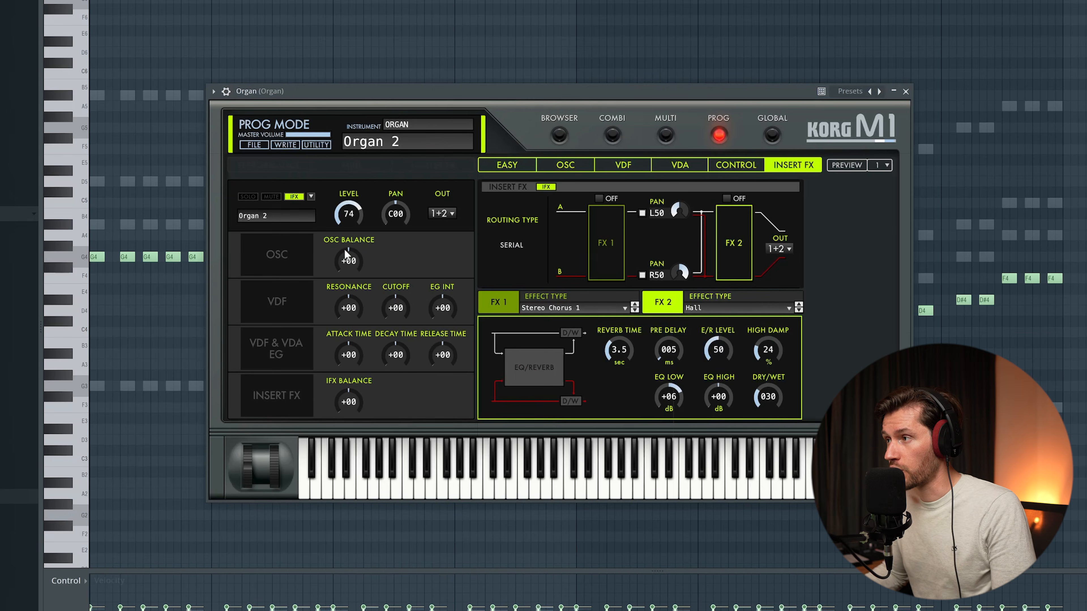
# Step: Review the Organ channel's Korg M1 Organ 2 patch and audition the organ together with the piano and bass
pyautogui.moveTo(396, 91); pyautogui.dragTo(362, 95)
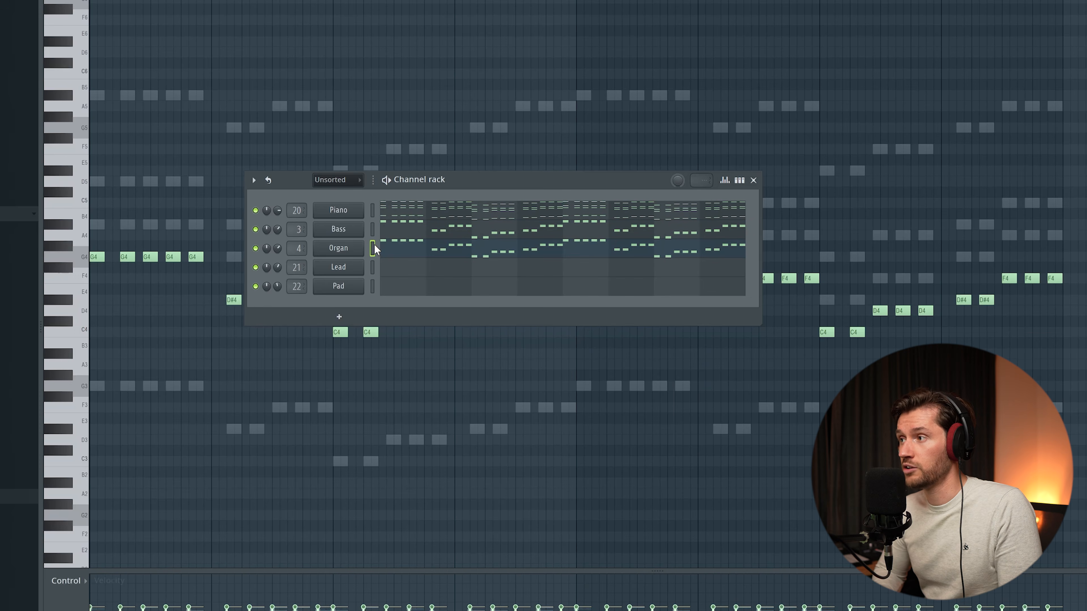
pyautogui.press('space')
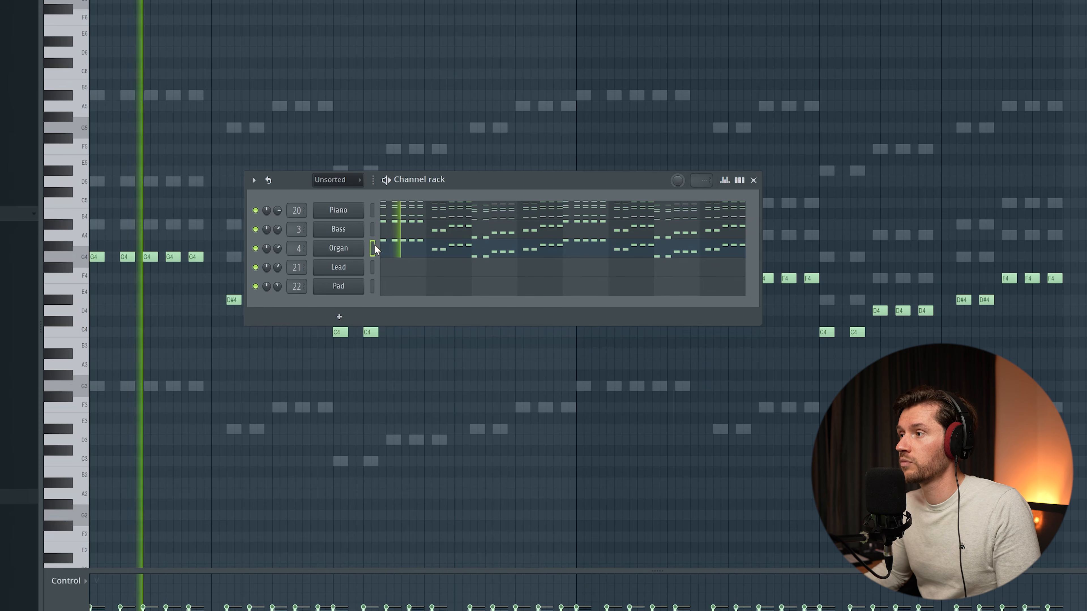
pyautogui.press('space')
pyautogui.press('space')
# Step: Try the organ notes one octave lower during playback and raise them back to their original octave
pyautogui.click(428, 248)
pyautogui.click(429, 247)
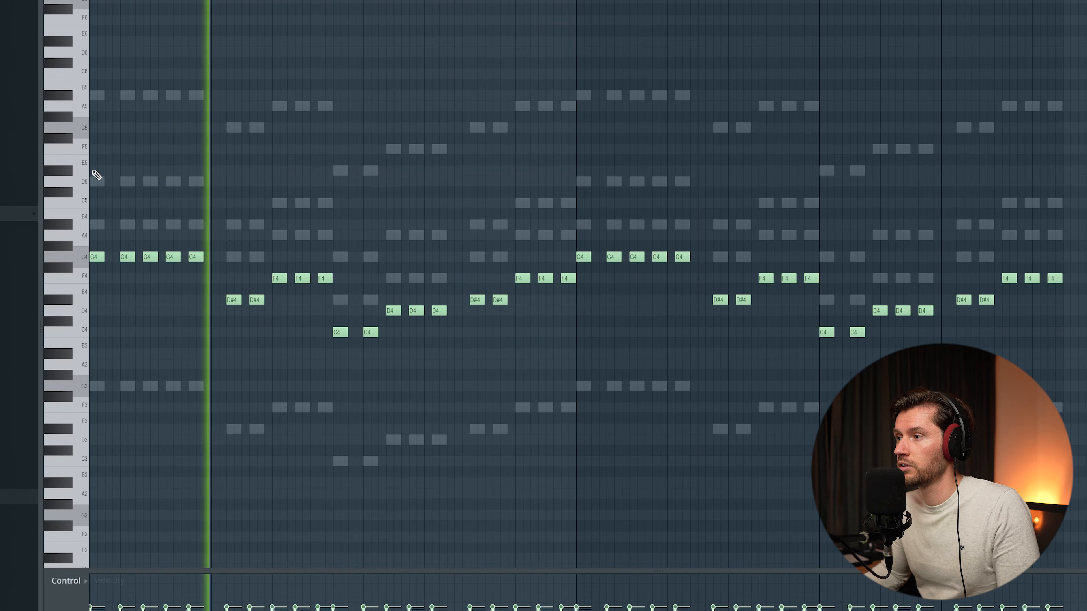
pyautogui.hotkey('ctrl', 'a')
pyautogui.hotkey('ctrl', 'Down')
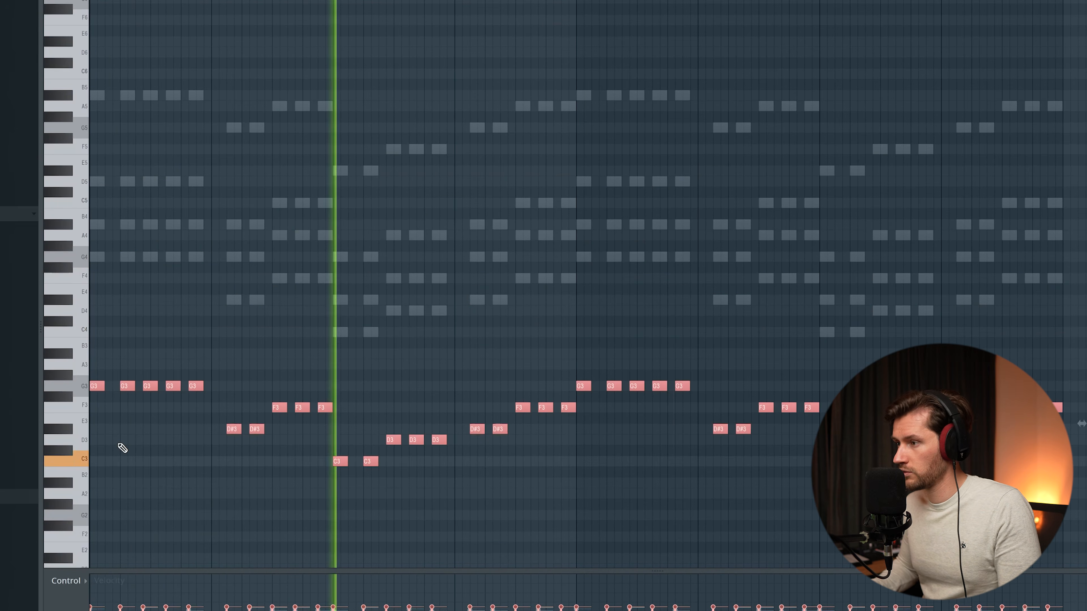
pyautogui.hotkey('ctrl', 'Up')
pyautogui.hotkey('ctrl', 'd')
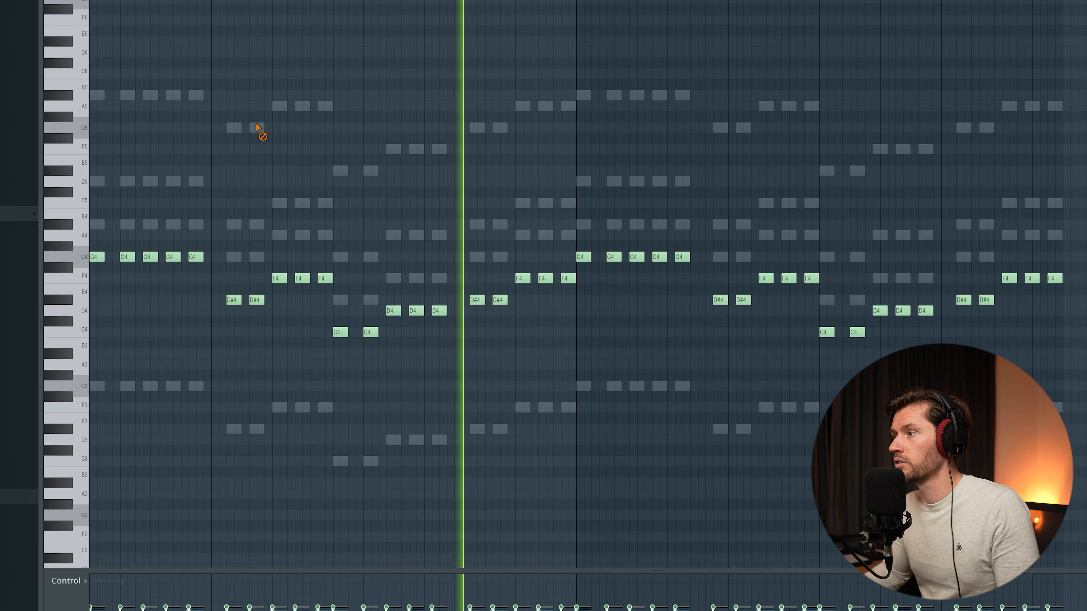
# Step: Listen to the organ with Piano and Bass muted, and compare it with all three channels playing together
pyautogui.press('F6')
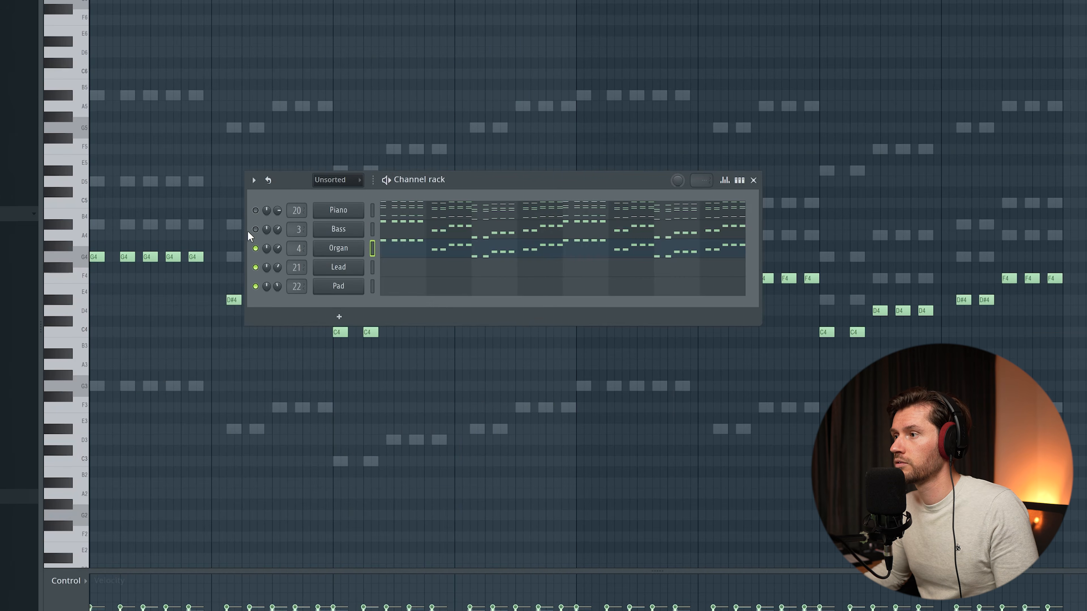
pyautogui.press('space')
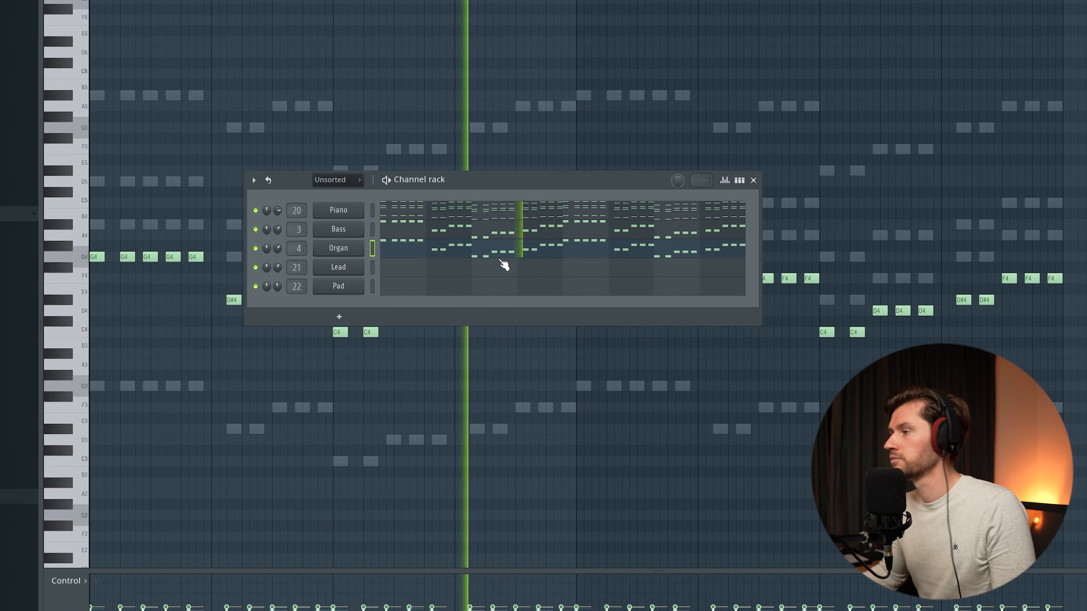
pyautogui.press('space')
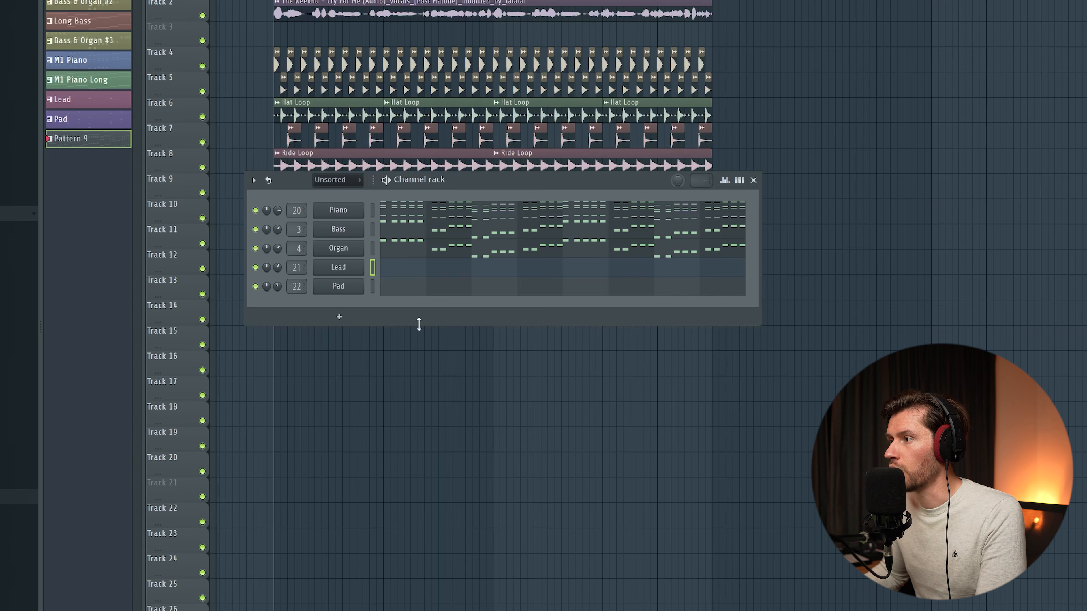
# Step: Place a short G5 note at the start of each of the eight bars in the Lead channel and audition them
pyautogui.moveTo(461, 175); pyautogui.dragTo(485, 157)
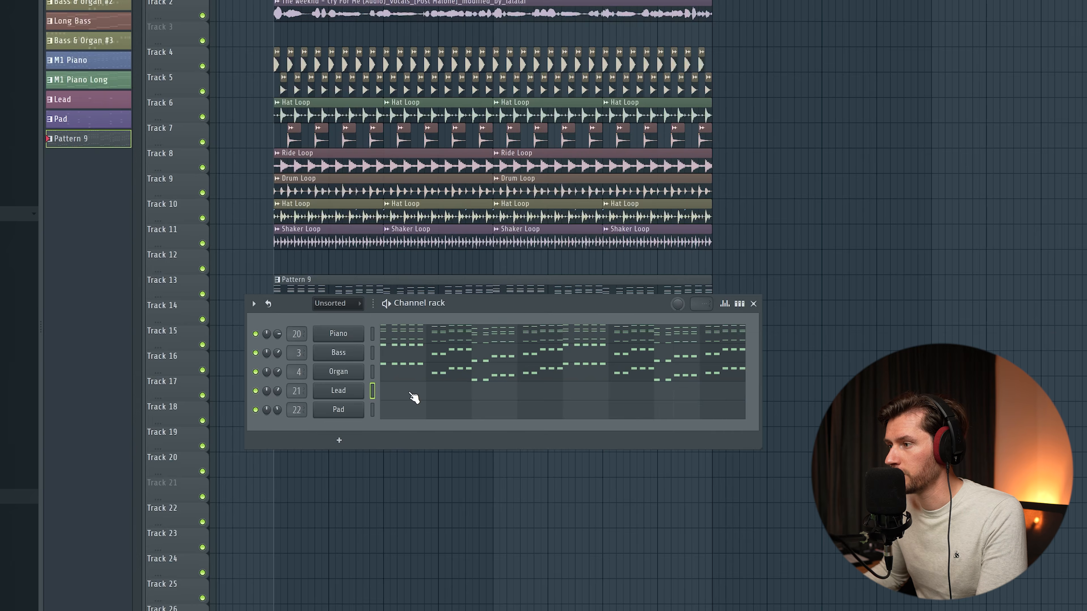
pyautogui.click(412, 395)
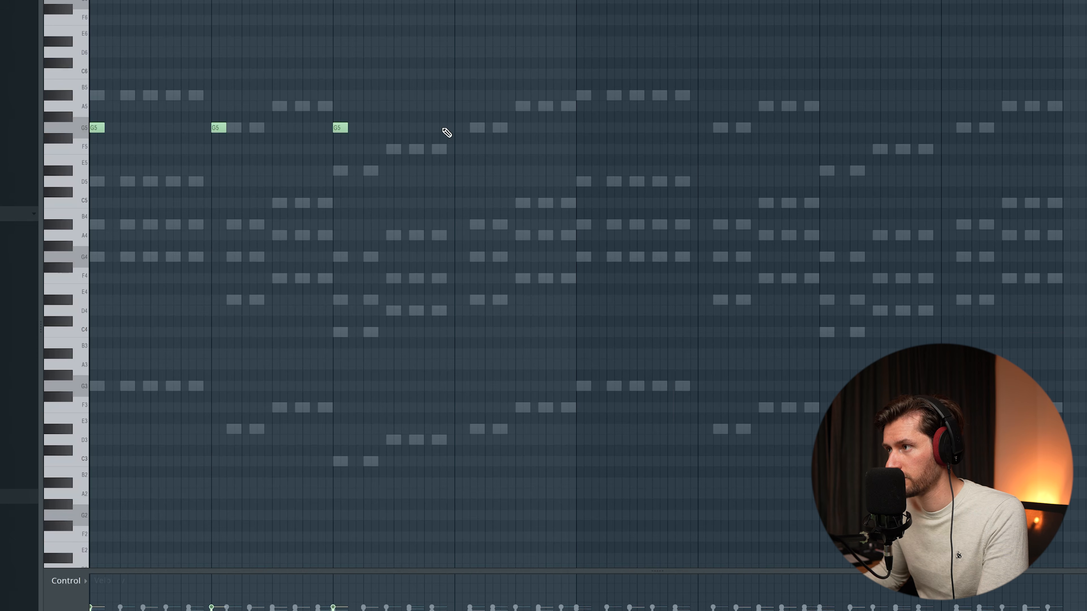
pyautogui.press('space')
pyautogui.scroll(2, 477, 262)
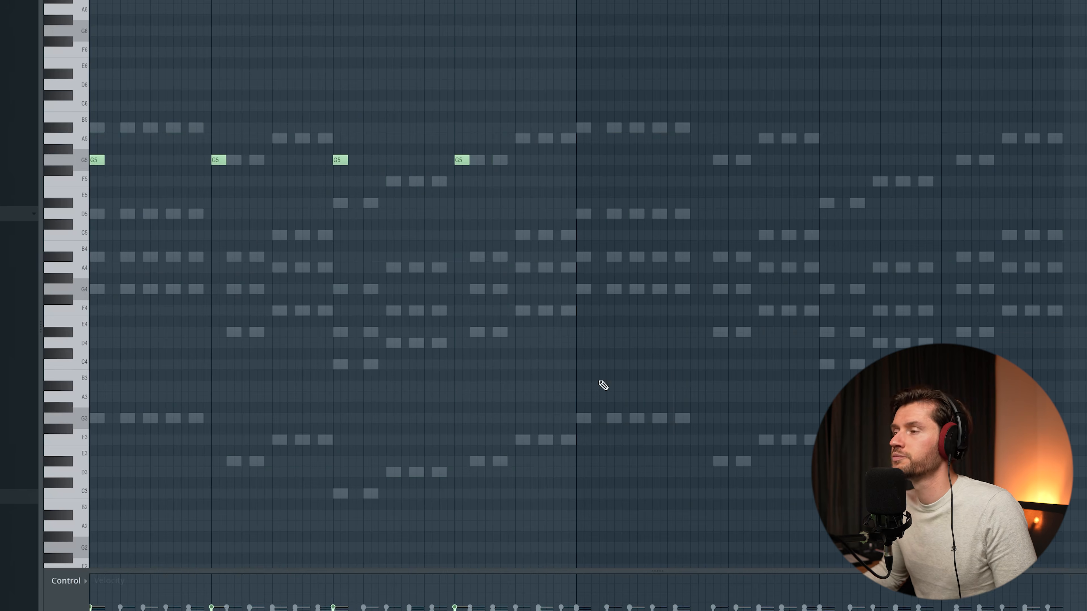
pyautogui.press('space')
pyautogui.scroll(2, 492, 369)
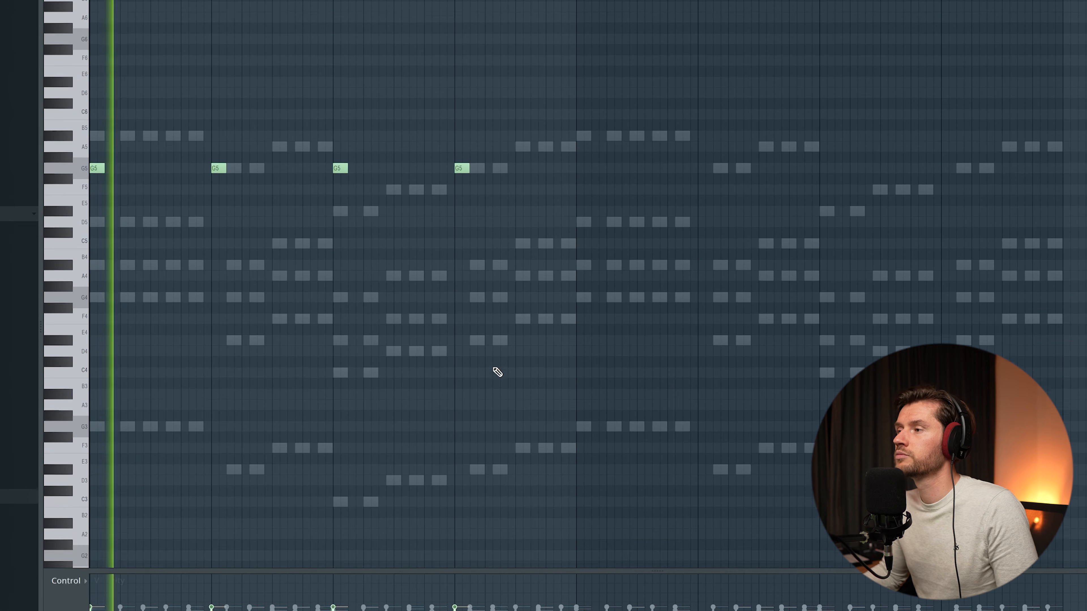
pyautogui.click(582, 192)
pyautogui.click(704, 194)
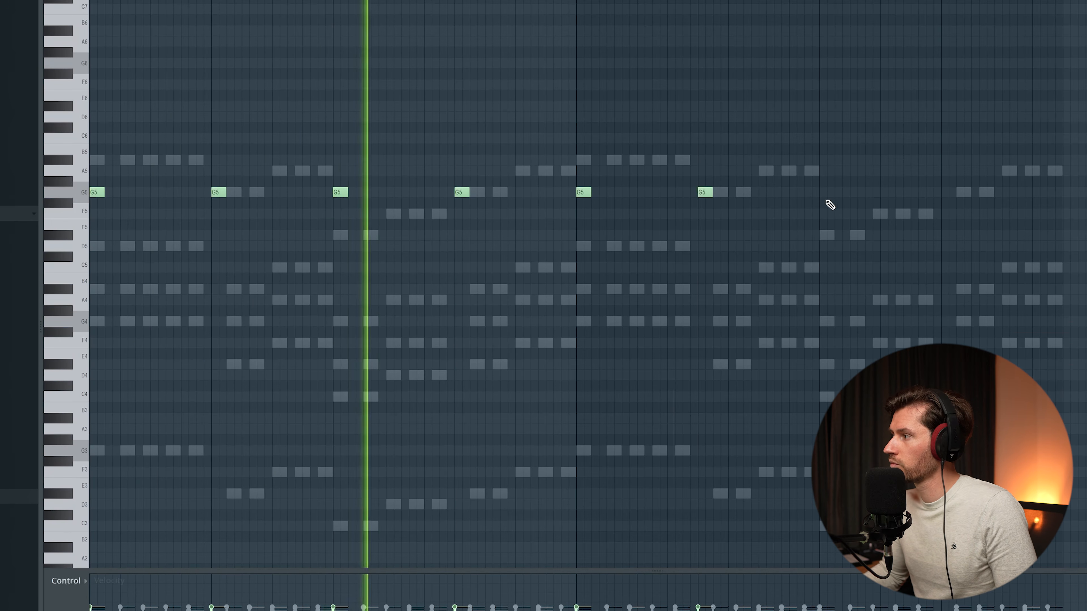
pyautogui.click(824, 193)
pyautogui.click(943, 192)
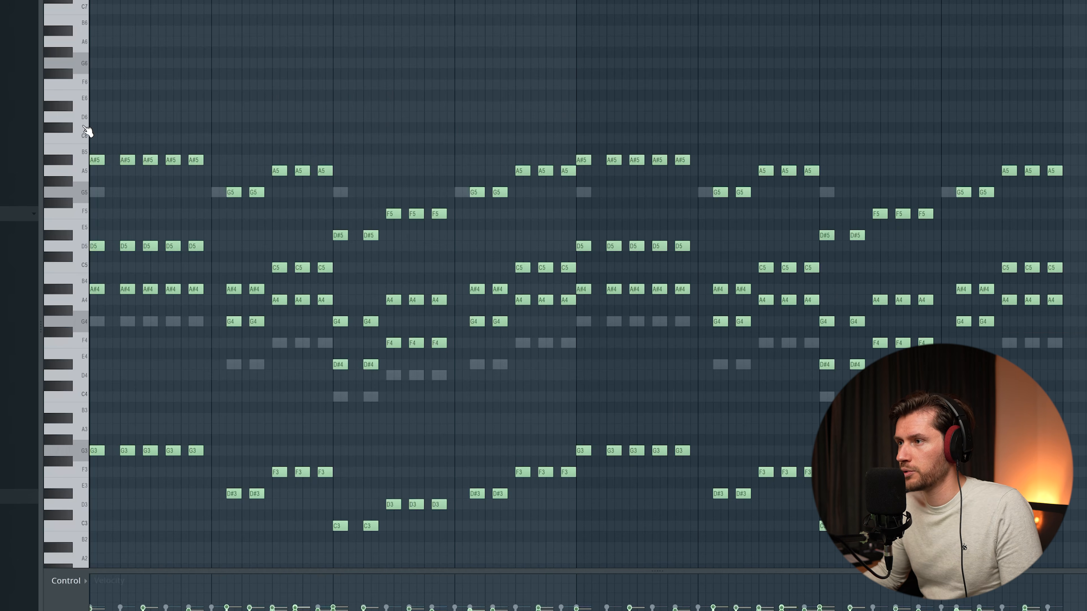
# Step: Copy the upper three notes of each piano chord in the first four bars into the Pad channel and delete the first chord's repeats
pyautogui.moveTo(97, 129); pyautogui.dragTo(569, 396)
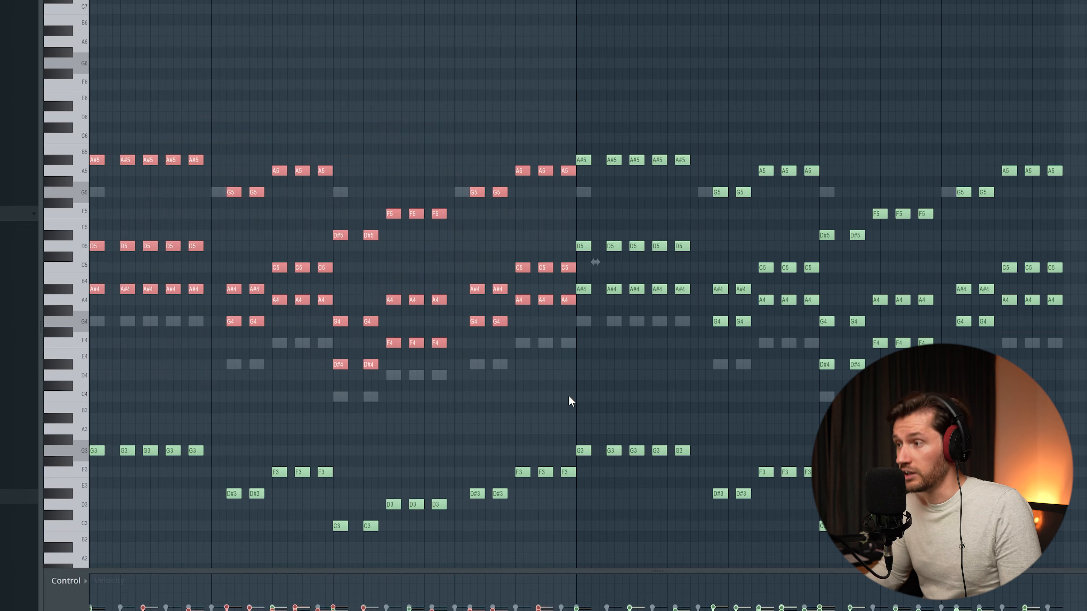
pyautogui.press('F6')
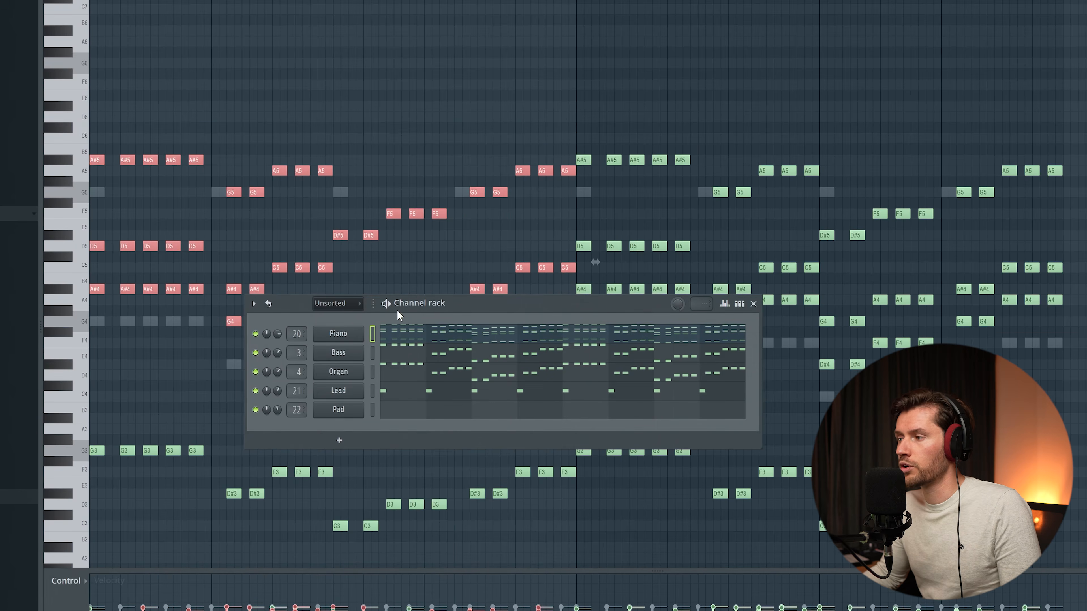
pyautogui.click(404, 415)
pyautogui.hotkey('ctrl', 'v')
pyautogui.moveTo(209, 123); pyautogui.dragTo(129, 350)
pyautogui.press('Delete')
# Step: Raise the pad notes one octave and thin them to single hits, starting bars two and four on the downbeat and dropping bar three's second chord
pyautogui.press('F6')
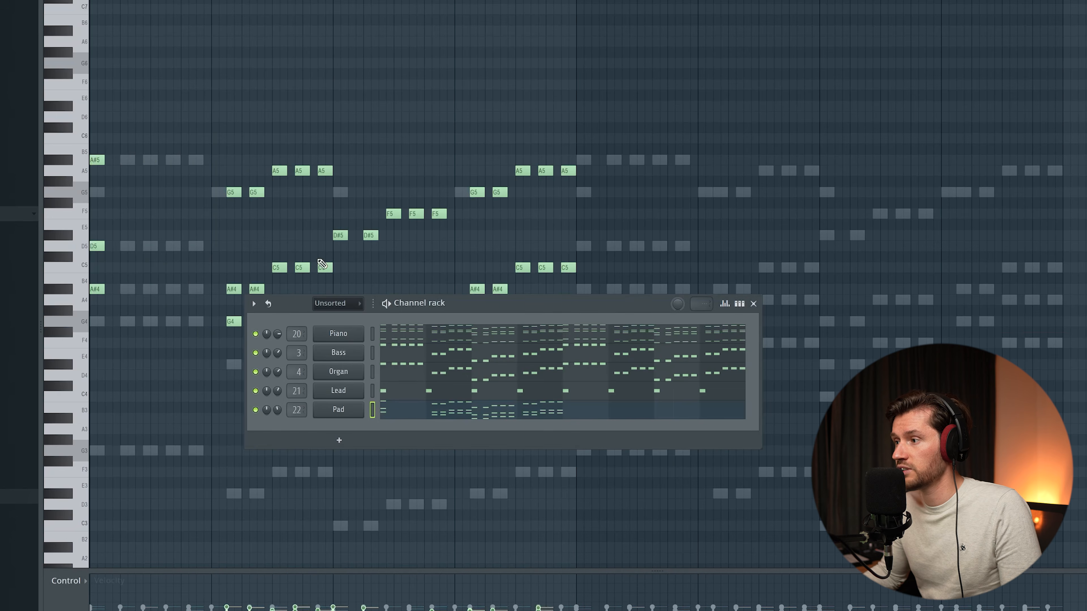
pyautogui.click(423, 414)
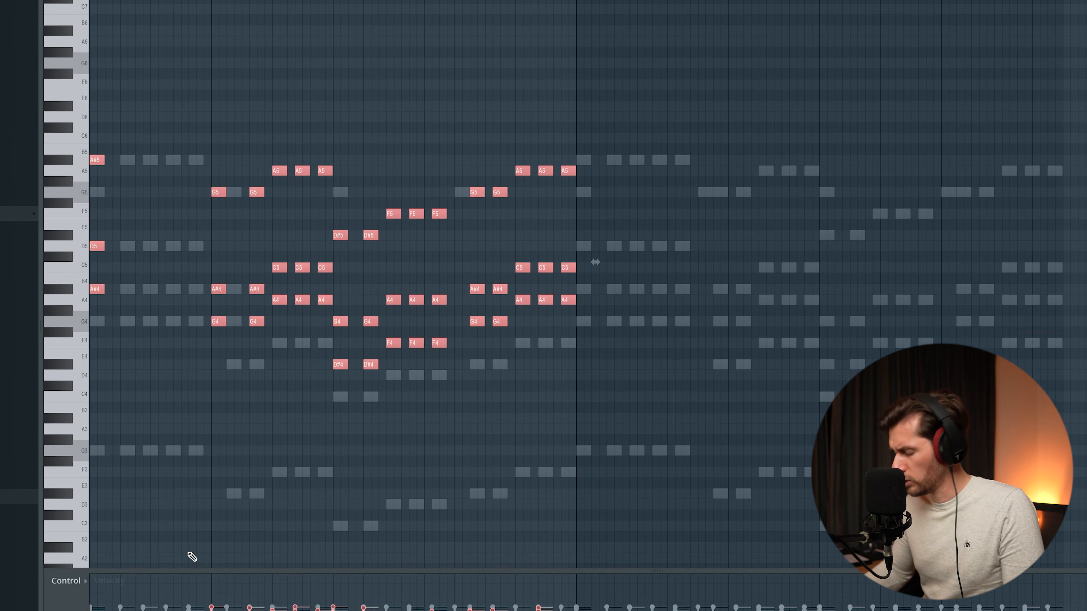
pyautogui.hotkey('ctrl', 'Up')
pyautogui.press('space')
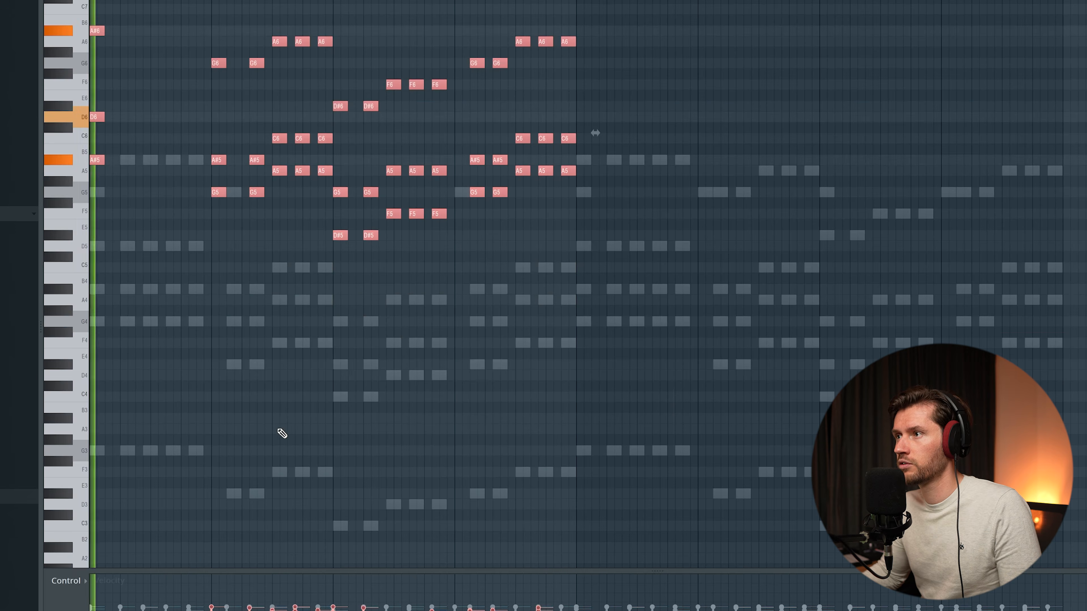
pyautogui.scroll(3, 276, 445)
pyautogui.rightClick(257, 160)
pyautogui.rightClick(256, 256)
pyautogui.rightClick(256, 289)
pyautogui.moveTo(338, 112); pyautogui.dragTo(306, 301)
pyautogui.press('space')
pyautogui.press('Delete')
pyautogui.rightClick(370, 203)
pyautogui.rightClick(370, 288)
pyautogui.moveTo(421, 156); pyautogui.dragTo(459, 381)
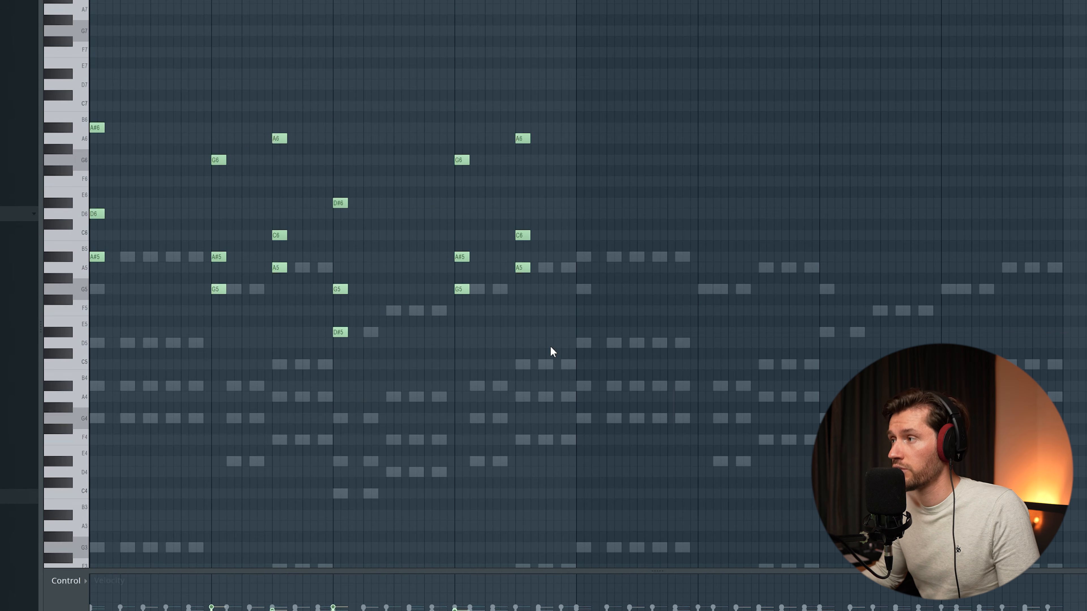
# Step: Audition the four-bar pad part, duplicate it into the following four bars, and play the layered pattern
pyautogui.press('space')
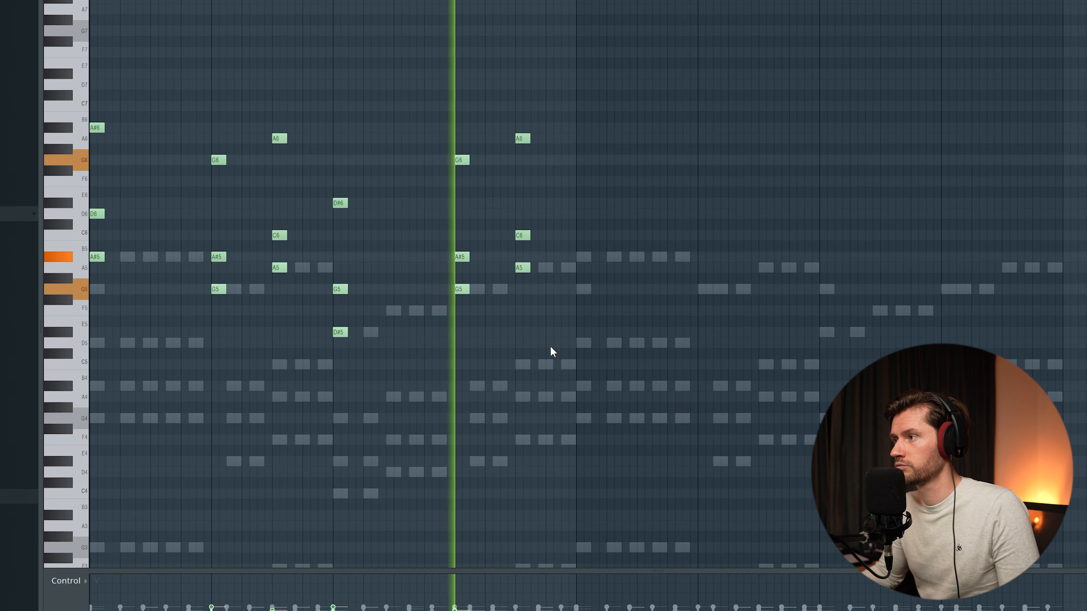
pyautogui.press('space')
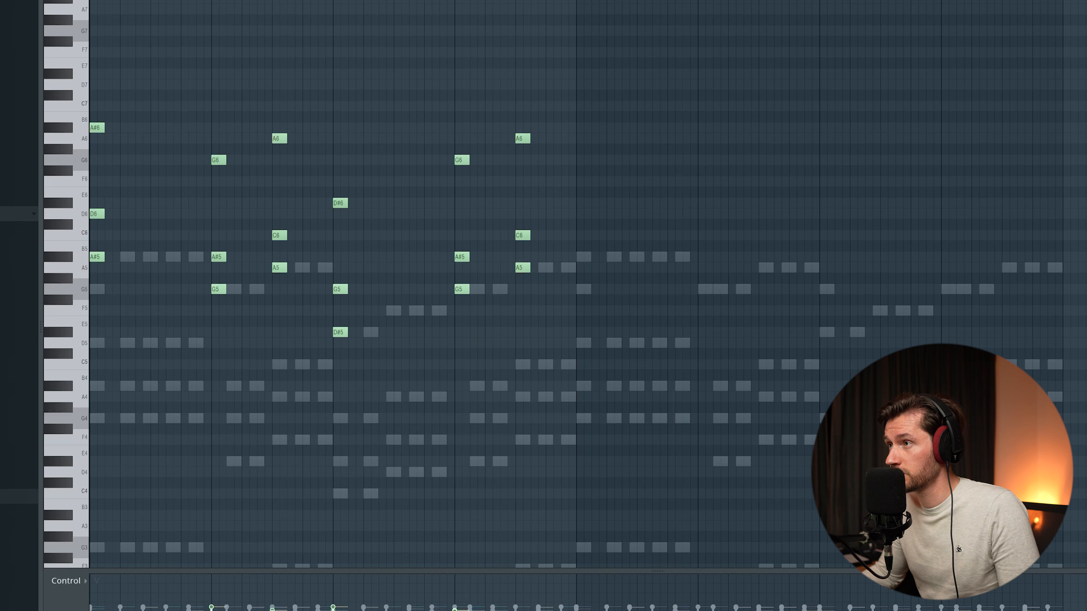
pyautogui.hotkey('ctrl', 'a')
pyautogui.hotkey('ctrl', 'b')
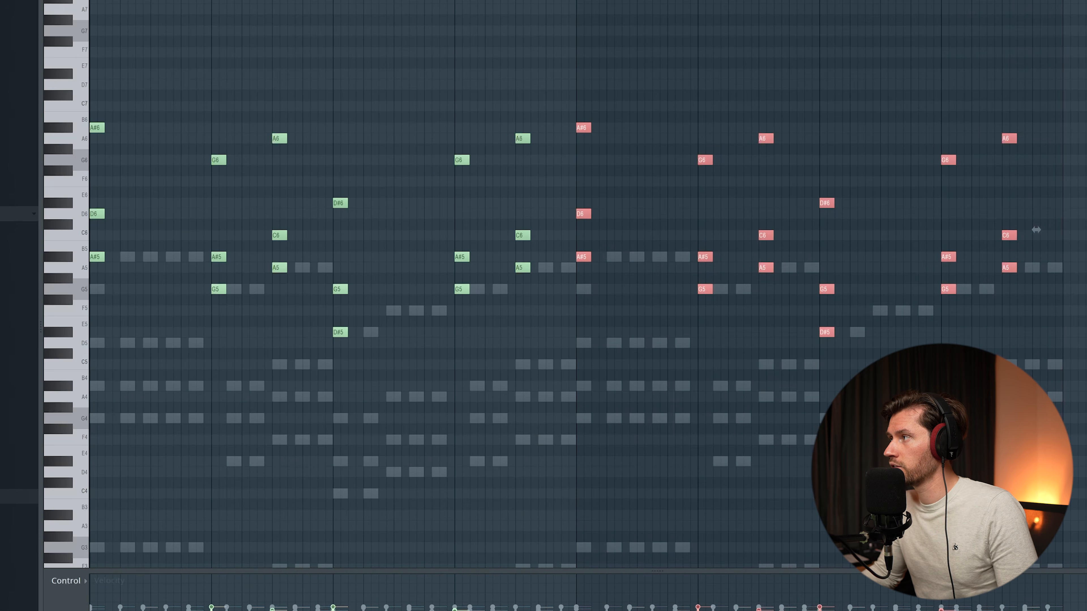
pyautogui.click(377, 87)
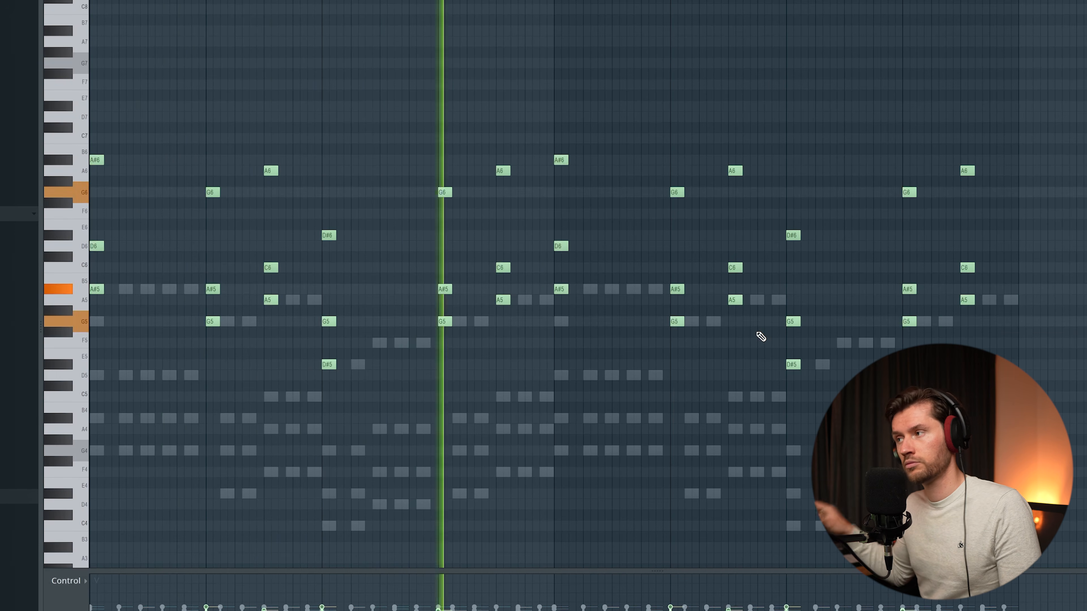
pyautogui.press('space')
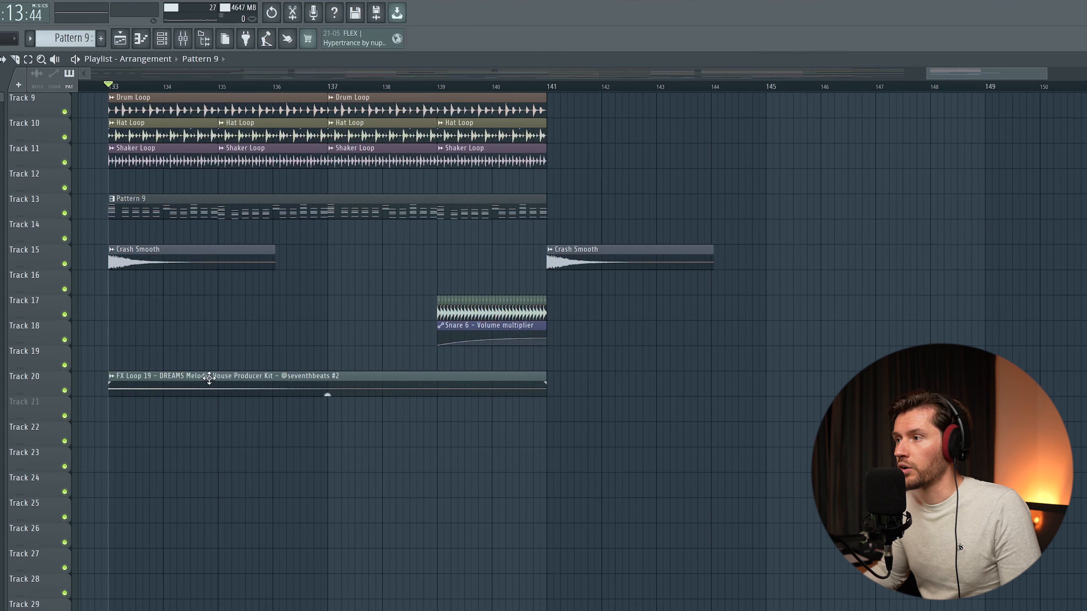
# Step: Move the FX Loop 19 clip up to Track 19 and delete the Crash Smooth clip at bar 141
pyautogui.moveTo(209, 376); pyautogui.dragTo(327, 369)
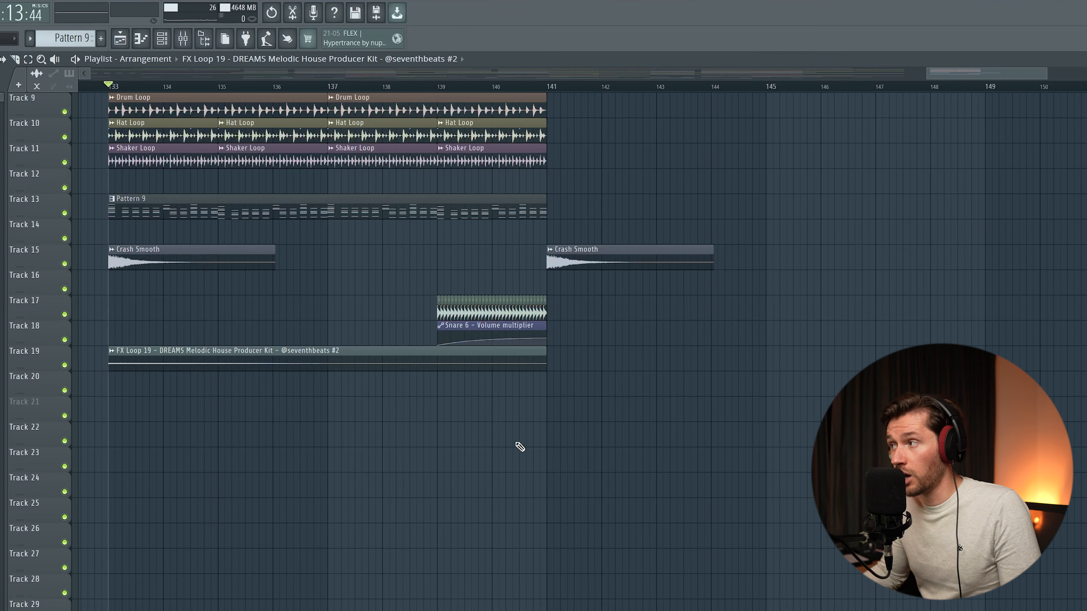
pyautogui.rightClick(603, 263)
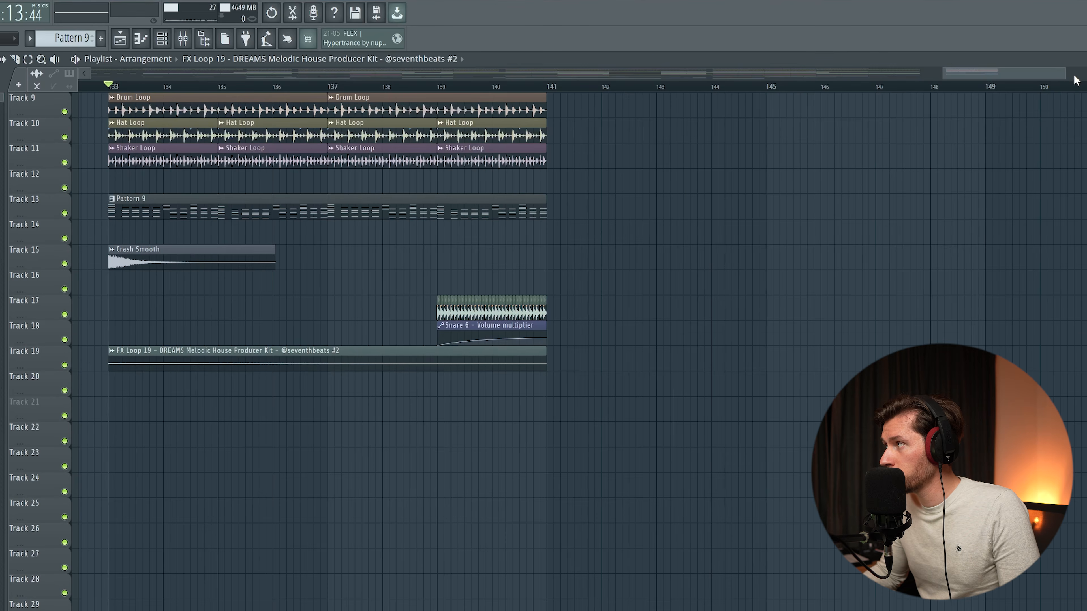
# Step: Solo and audition the Crash Smooth on Track 15, the FX Loop on Track 19, and the snare build-up on Tracks 17 and 18 in turn
pyautogui.scroll(2, 267, 267)
pyautogui.keyDown('ctrl'); pyautogui.click(64, 264); pyautogui.keyUp('ctrl')
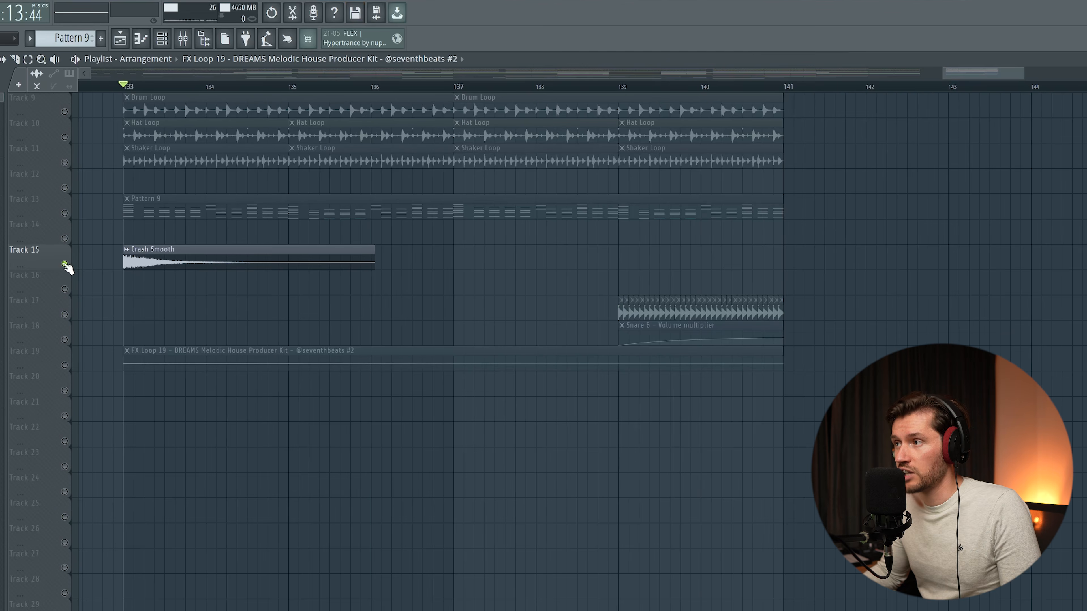
pyautogui.press('space')
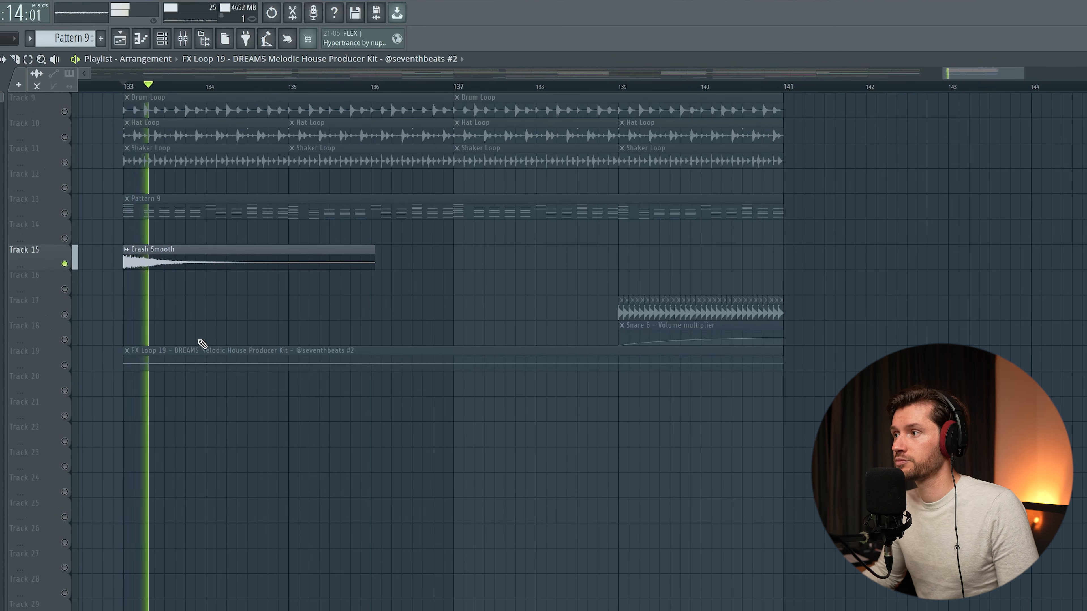
pyautogui.press('space')
pyautogui.rightClick(64, 365)
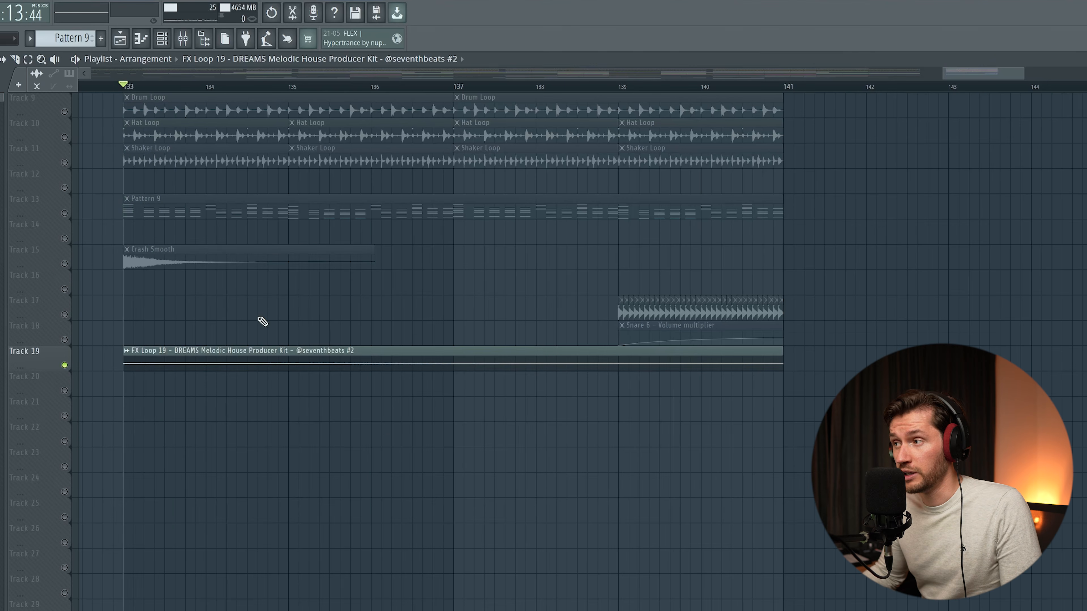
pyautogui.press('space')
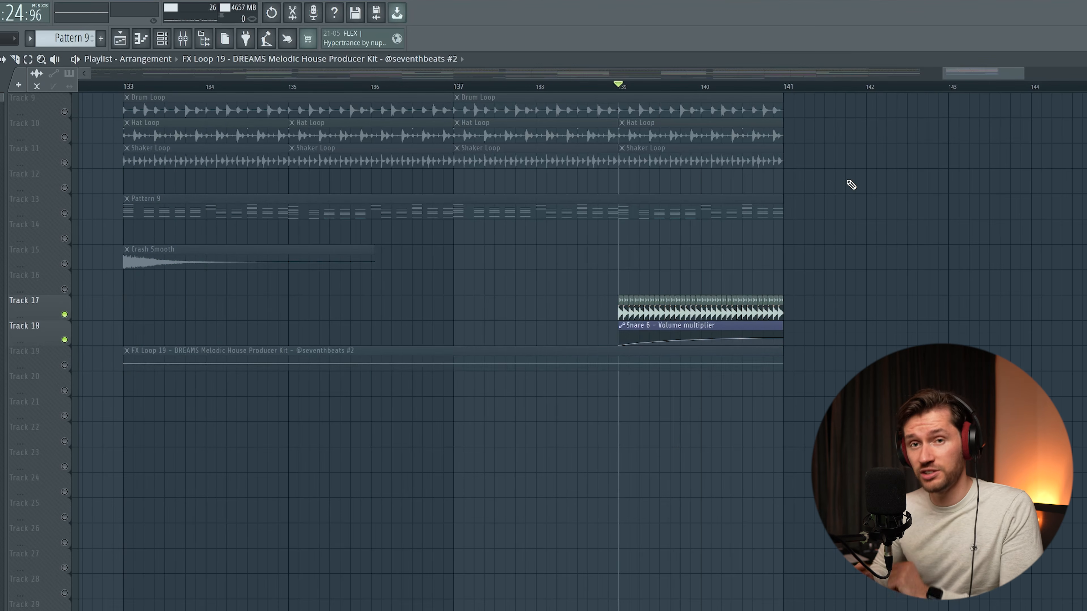
pyautogui.press('space')
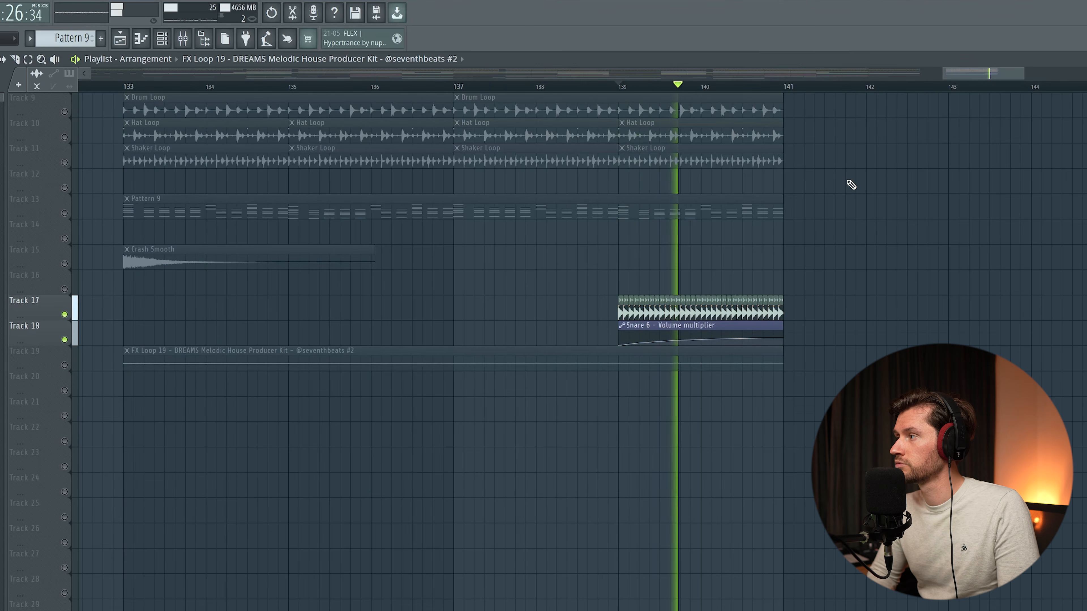
pyautogui.press('space')
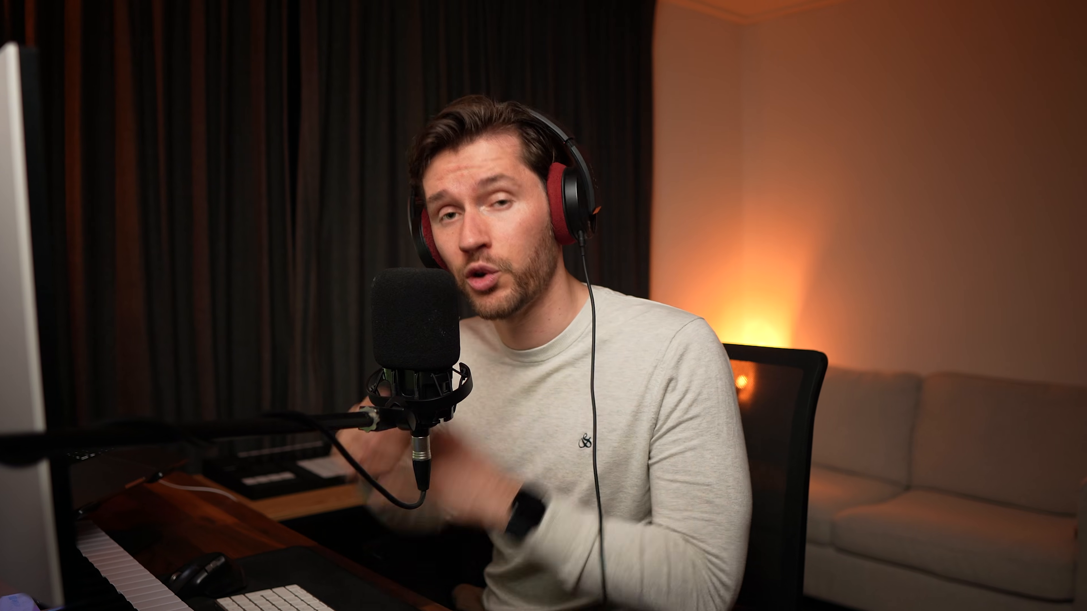